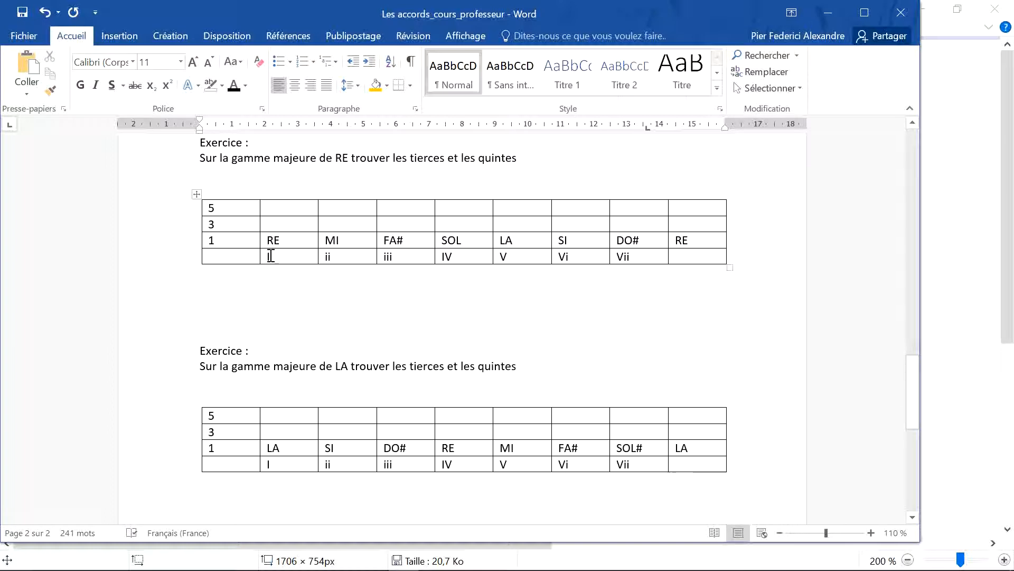
{"action": "left_click_drag", "start_coordinate": [269, 240], "coordinate": [708, 240]}
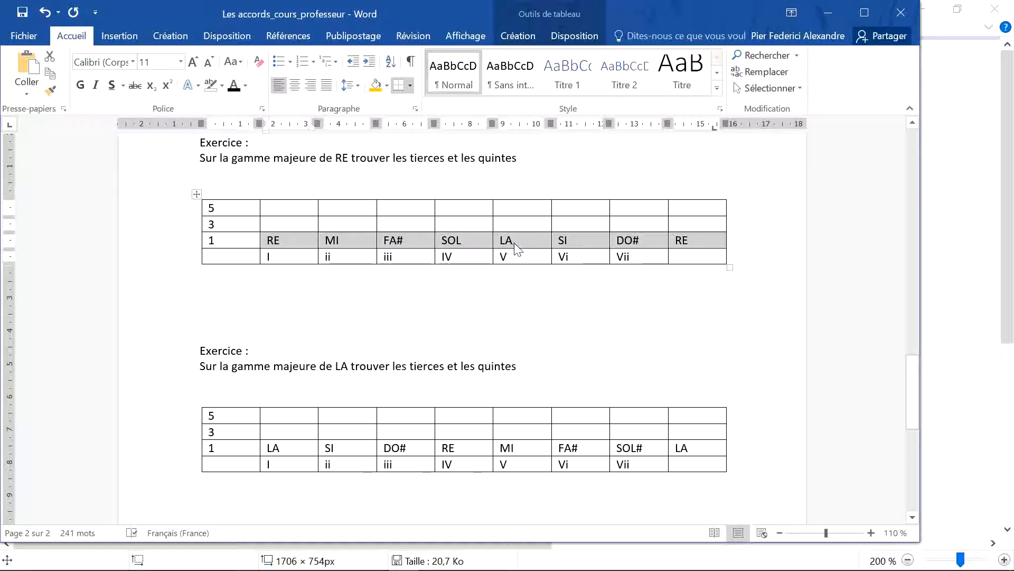
{"action": "left_click", "coordinate": [681, 240]}
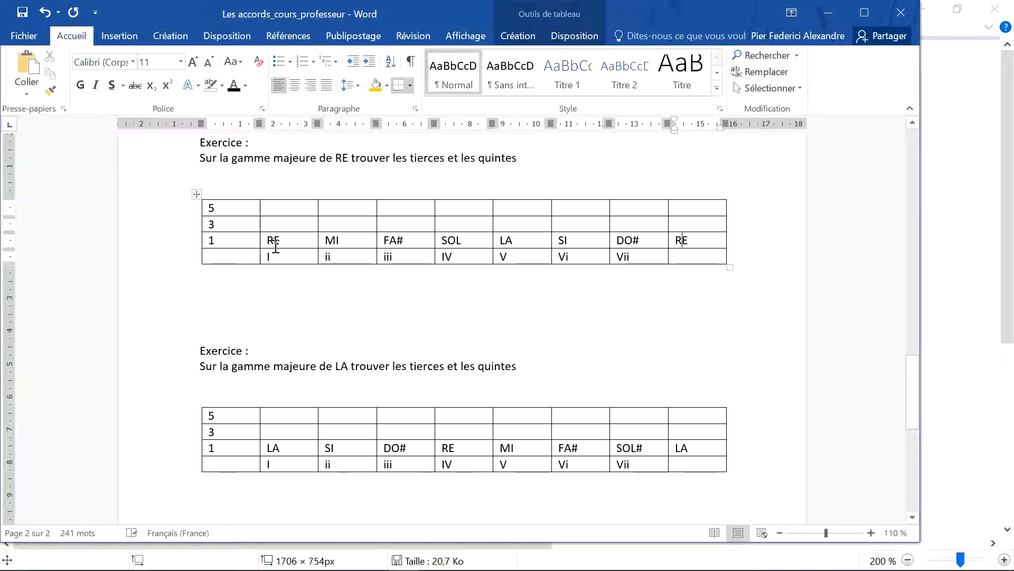
{"action": "left_click", "coordinate": [284, 223]}
{"action": "left_click", "coordinate": [287, 239]}
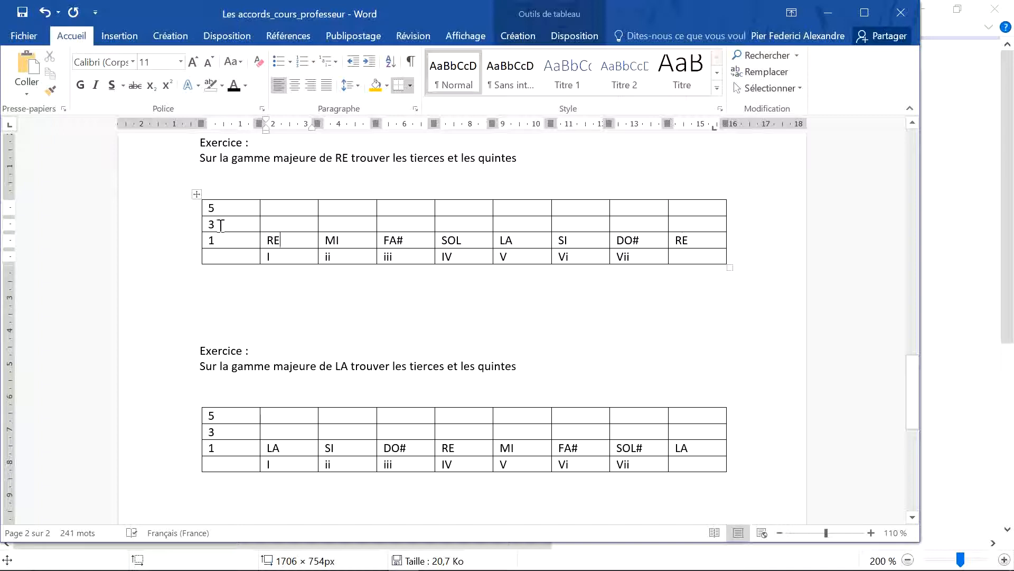
{"action": "left_click_drag", "start_coordinate": [215, 225], "coordinate": [209, 224]}
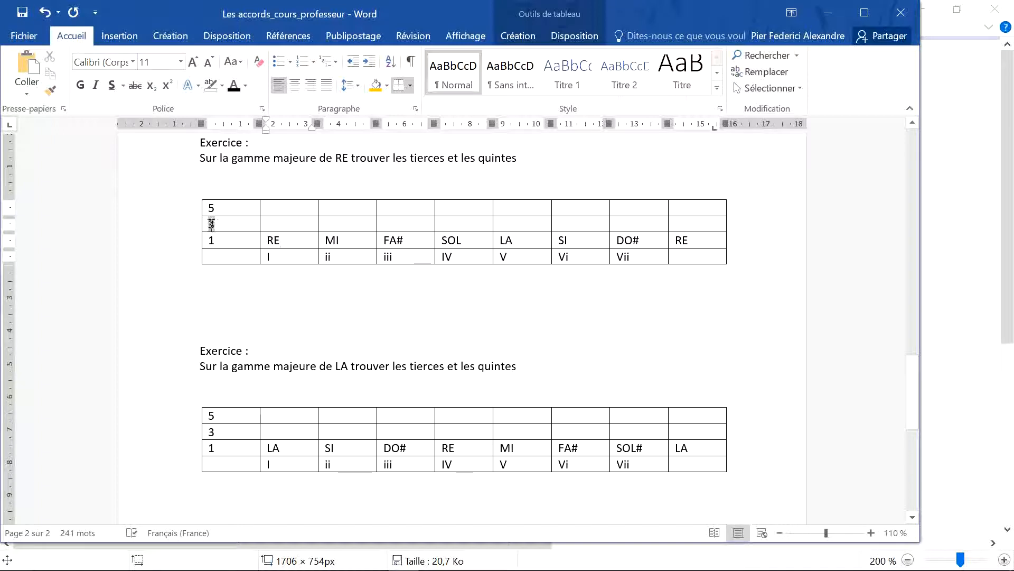
- Enter FA# as the third of RE in row 3 of the RE major table
{"action": "left_click", "coordinate": [285, 223]}
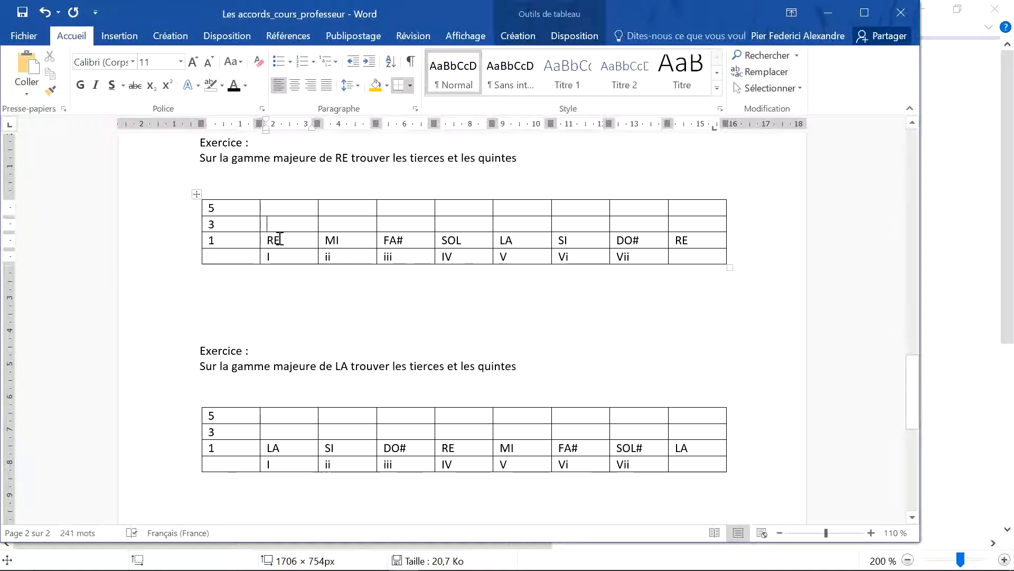
{"action": "left_click", "coordinate": [347, 240]}
{"action": "left_click_drag", "start_coordinate": [406, 241], "coordinate": [384, 241]}
{"action": "left_click", "coordinate": [274, 224]}
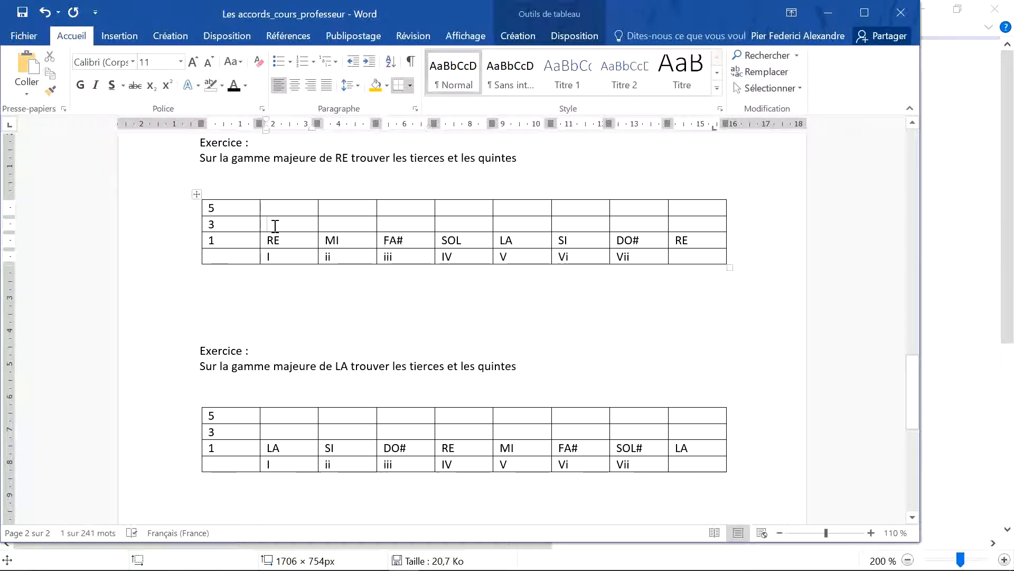
{"action": "type", "text": "FA"}
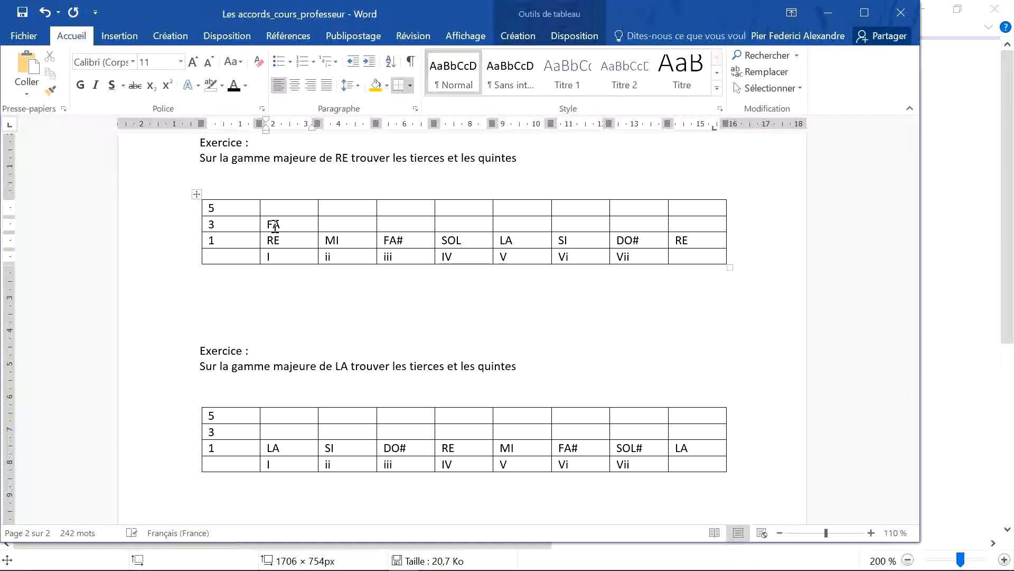
{"action": "type", "text": "#"}
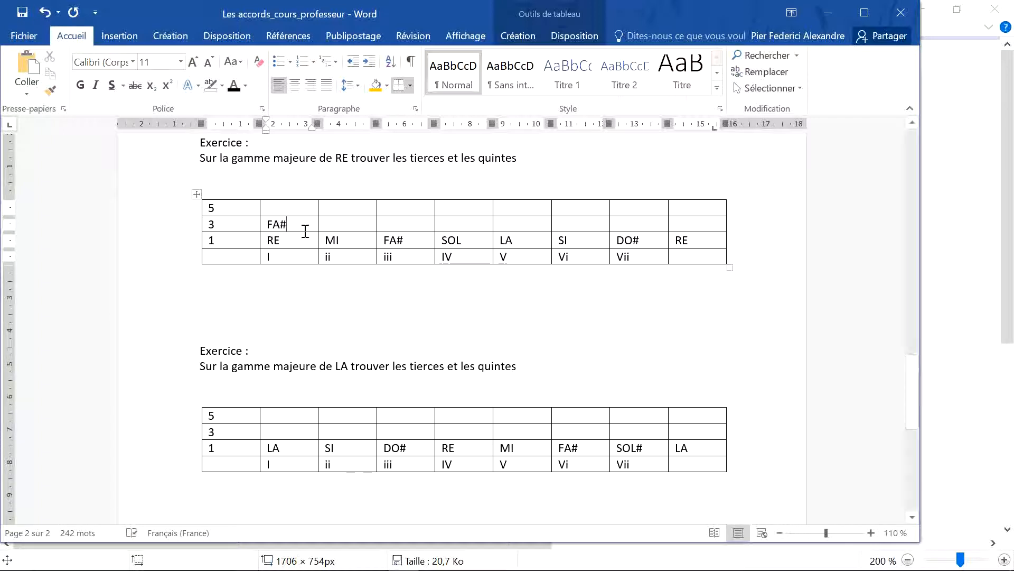
- Enter SOL as the third above MI in row 3 of the RE major table
{"action": "left_click", "coordinate": [339, 244]}
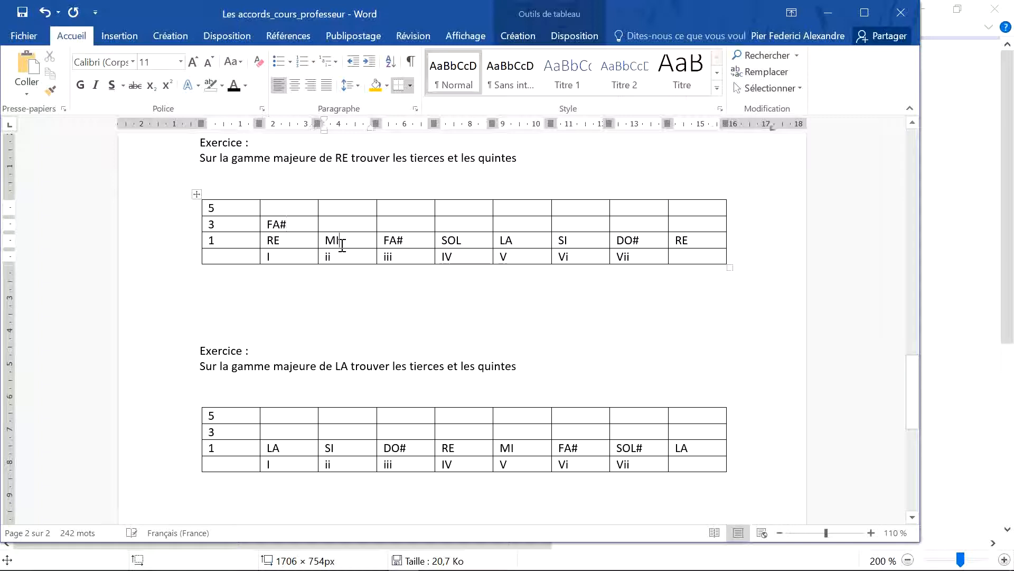
{"action": "left_click", "coordinate": [397, 240]}
{"action": "left_click", "coordinate": [463, 241]}
{"action": "left_click", "coordinate": [357, 220]}
{"action": "type", "text": "SOL"}
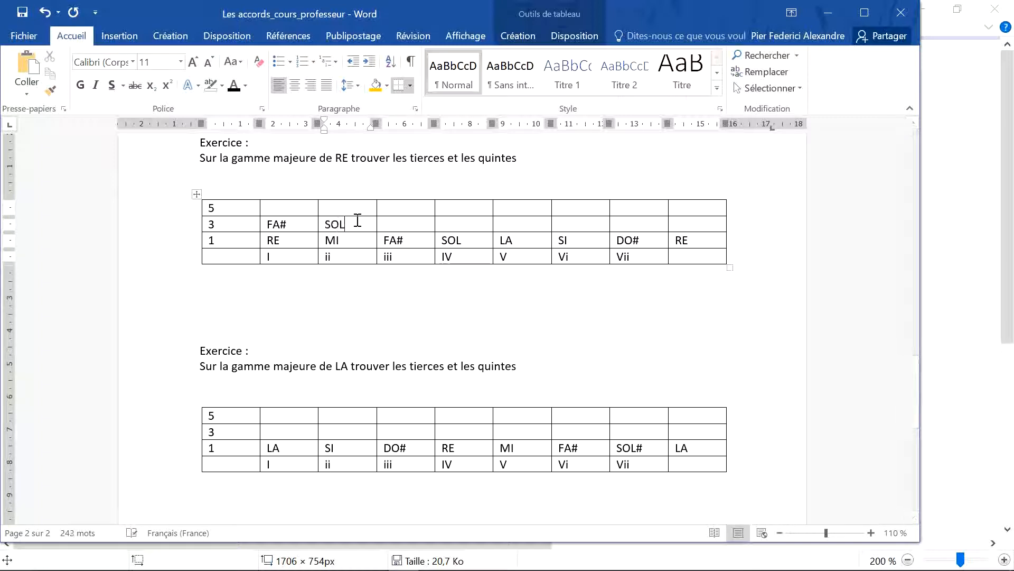
{"action": "key", "text": "Tab"}
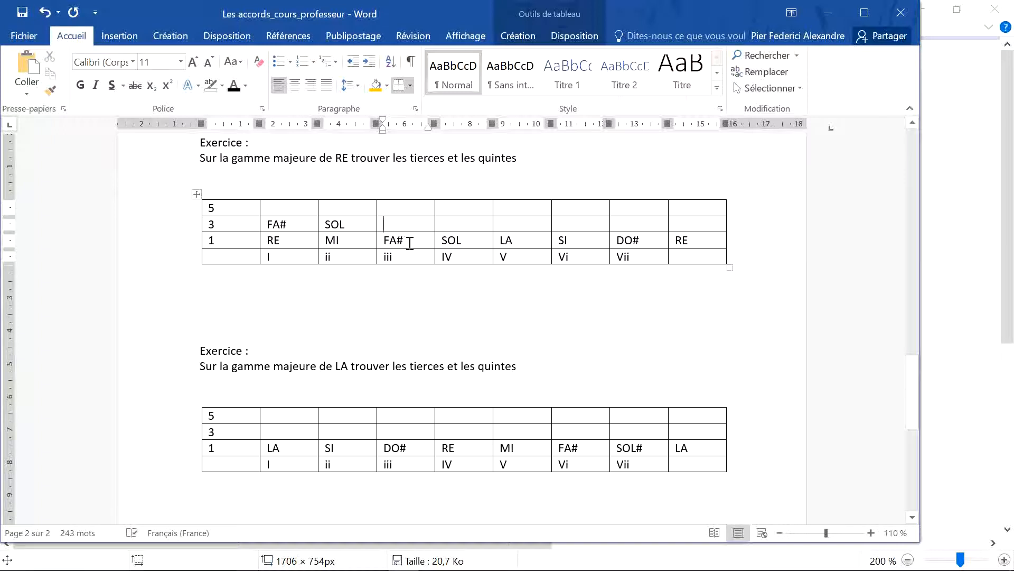
- Fill in the thirds LA above FA# and SI above SOL in row 3 of the RE major table
{"action": "left_click", "coordinate": [455, 239]}
{"action": "left_click", "coordinate": [507, 237]}
{"action": "left_click", "coordinate": [404, 223]}
{"action": "type", "text": "LA"}
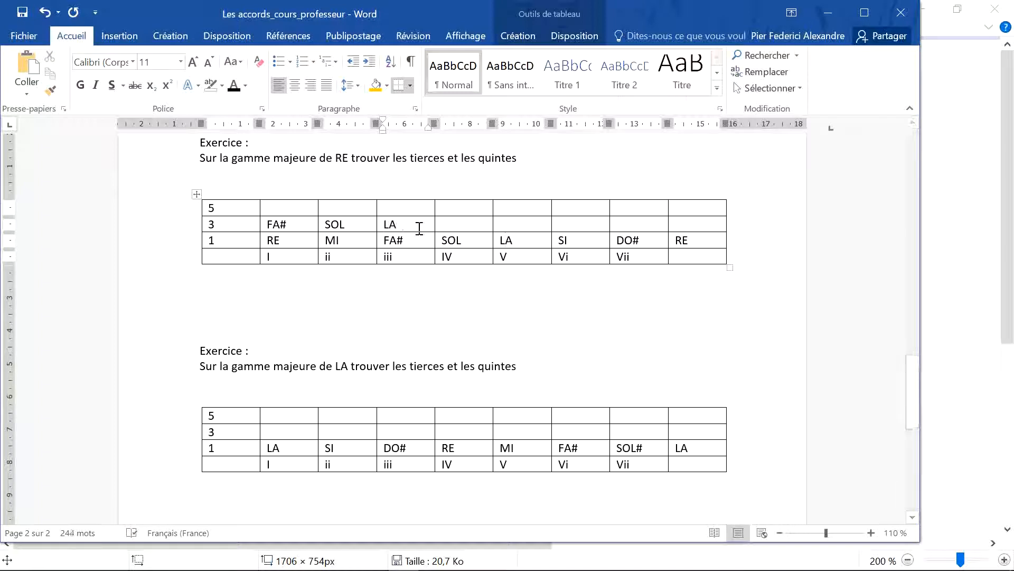
{"action": "left_click", "coordinate": [462, 226]}
{"action": "type", "text": "SI"}
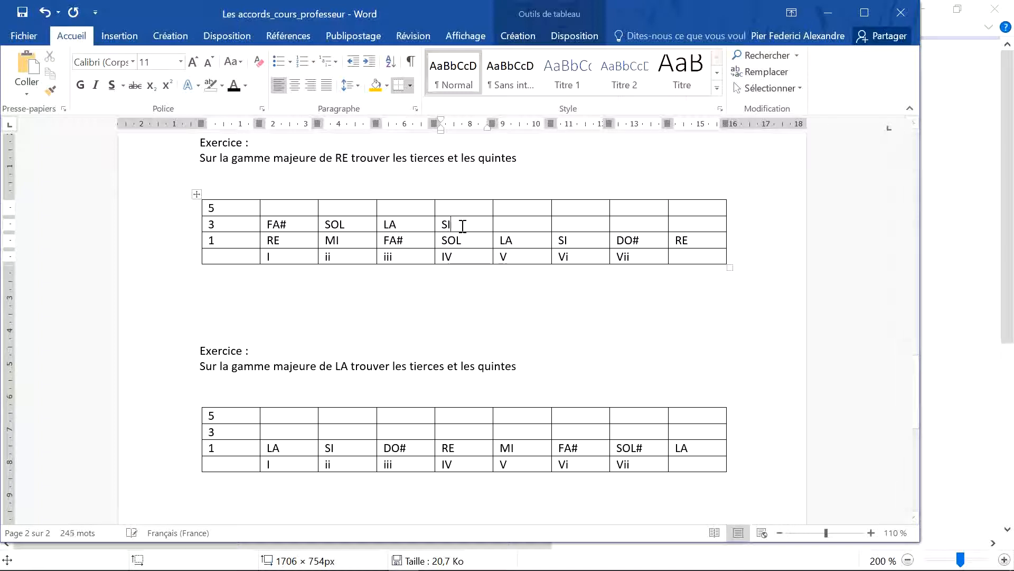
- Complete the thirds of the RE major table with DO#, RE and MI for degrees V, Vi and Vii
{"action": "left_click", "coordinate": [515, 226]}
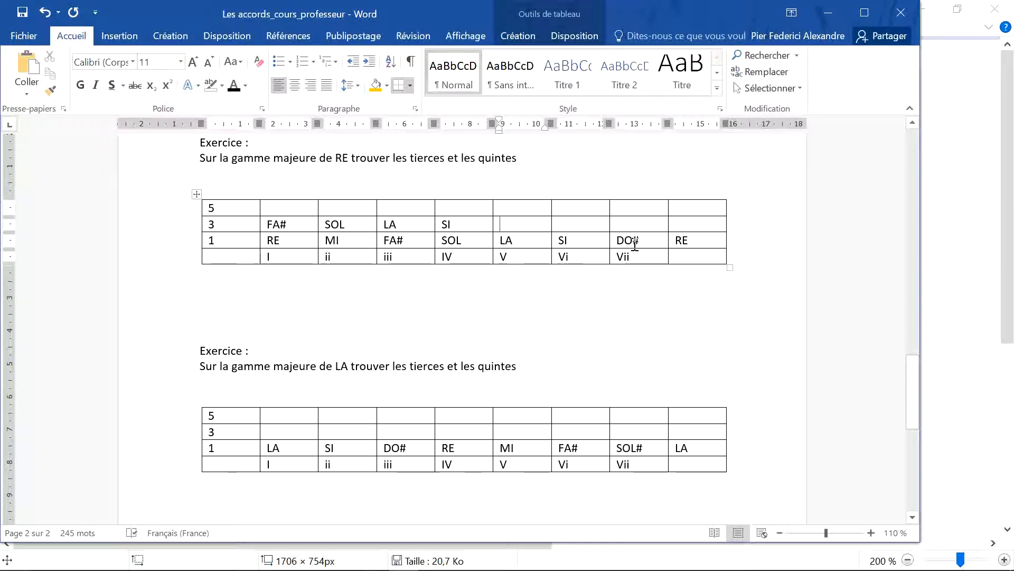
{"action": "type", "text": "DO#"}
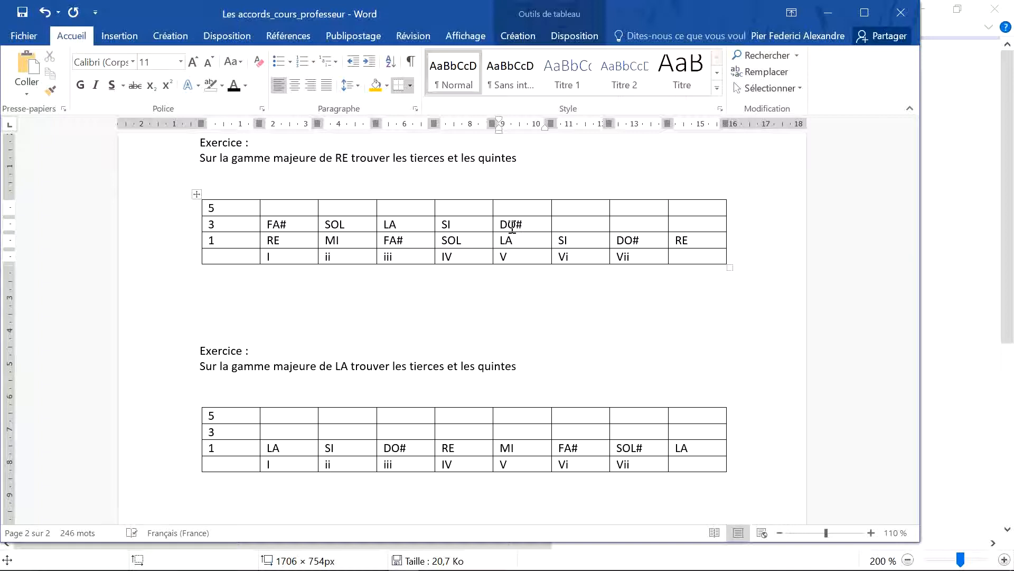
{"action": "left_click", "coordinate": [570, 226]}
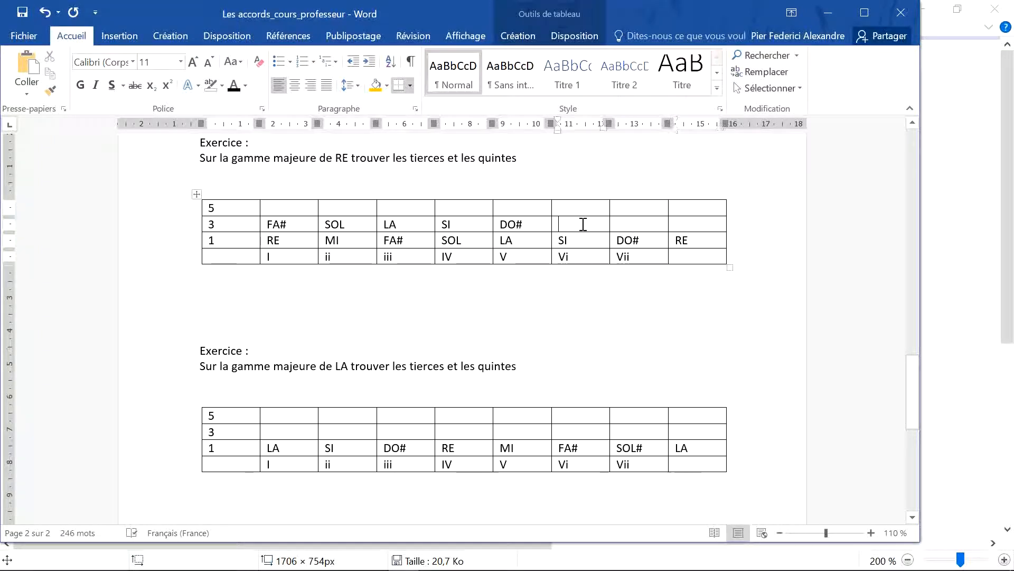
{"action": "type", "text": "RE"}
{"action": "left_click", "coordinate": [648, 226]}
{"action": "type", "text": "MI"}
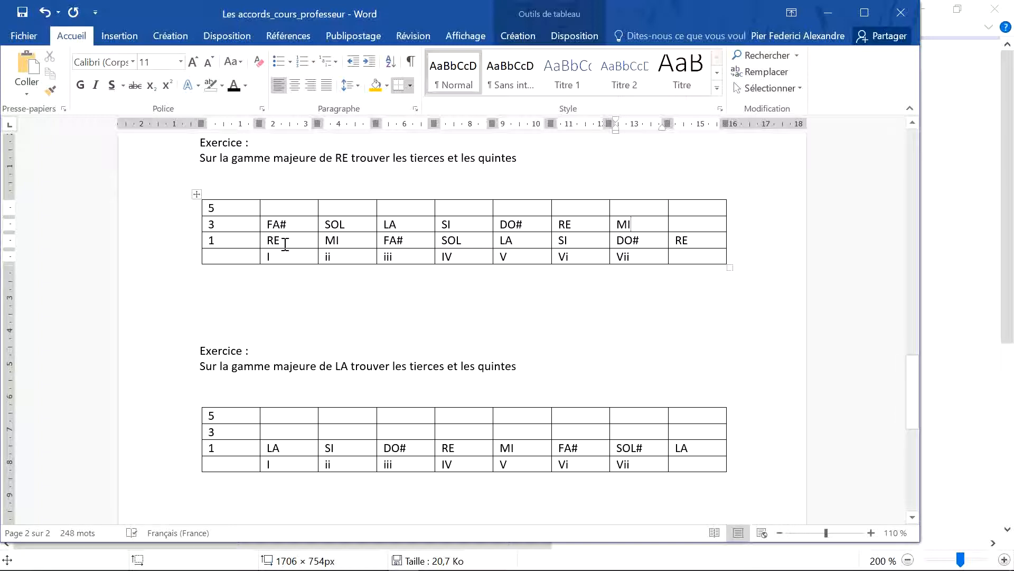
{"action": "left_click", "coordinate": [285, 243]}
{"action": "mouse_move", "coordinate": [411, 239]}
{"action": "left_mouse_down"}
{"action": "mouse_move", "coordinate": [343, 241]}
{"action": "mouse_move", "coordinate": [404, 241]}
{"action": "left_mouse_up"}
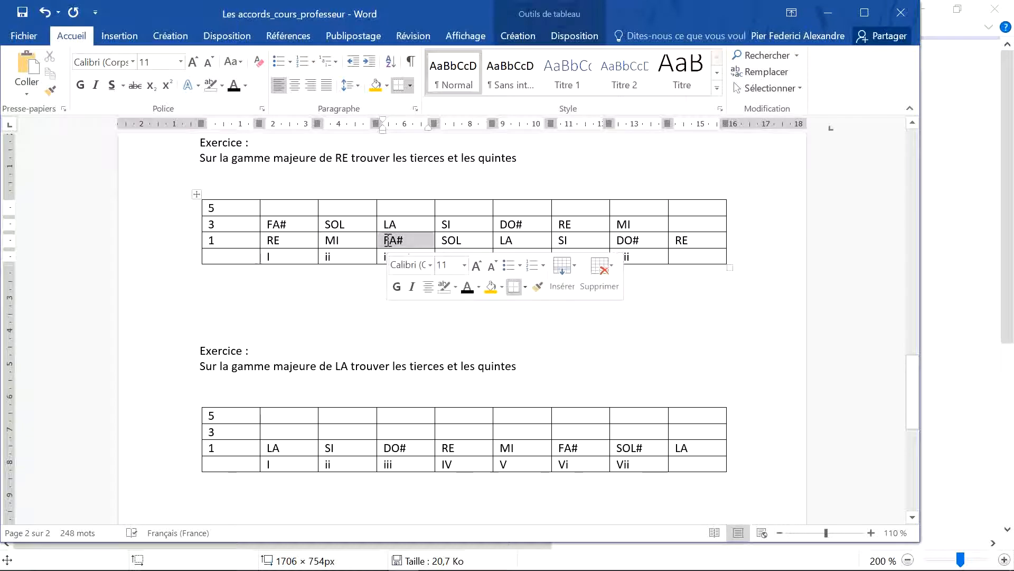
{"action": "left_click_drag", "start_coordinate": [640, 240], "coordinate": [607, 241]}
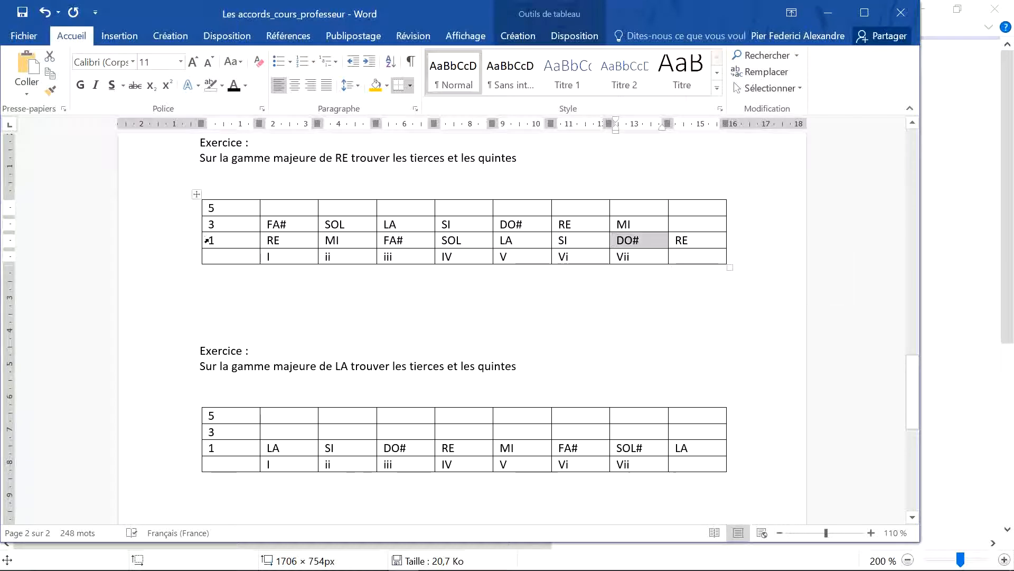
{"action": "left_click", "coordinate": [265, 239]}
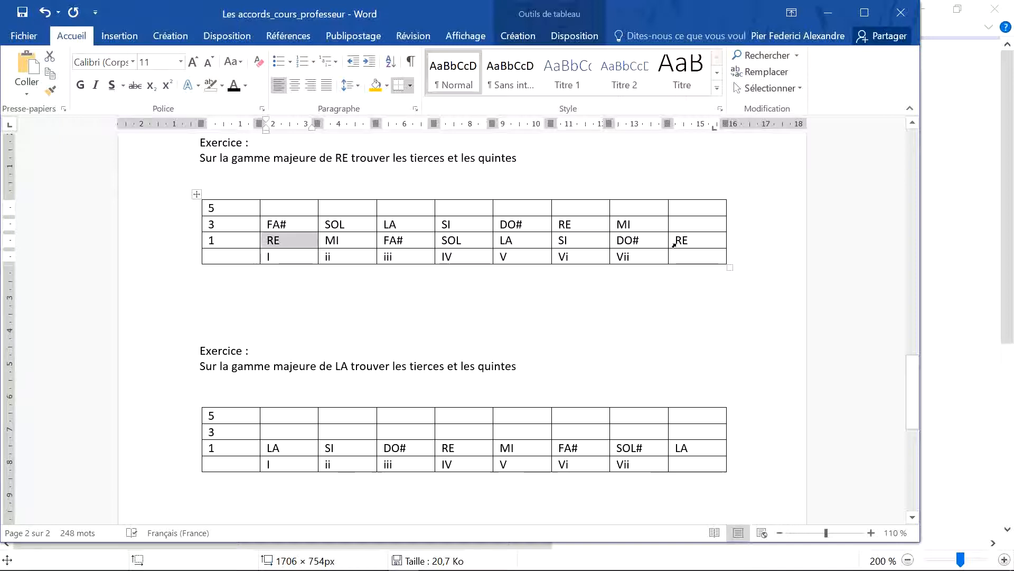
- Enter the fifths LA, SI and DO# for degrees I, ii and iii in row 5 of the RE major table
{"action": "left_click", "coordinate": [304, 207]}
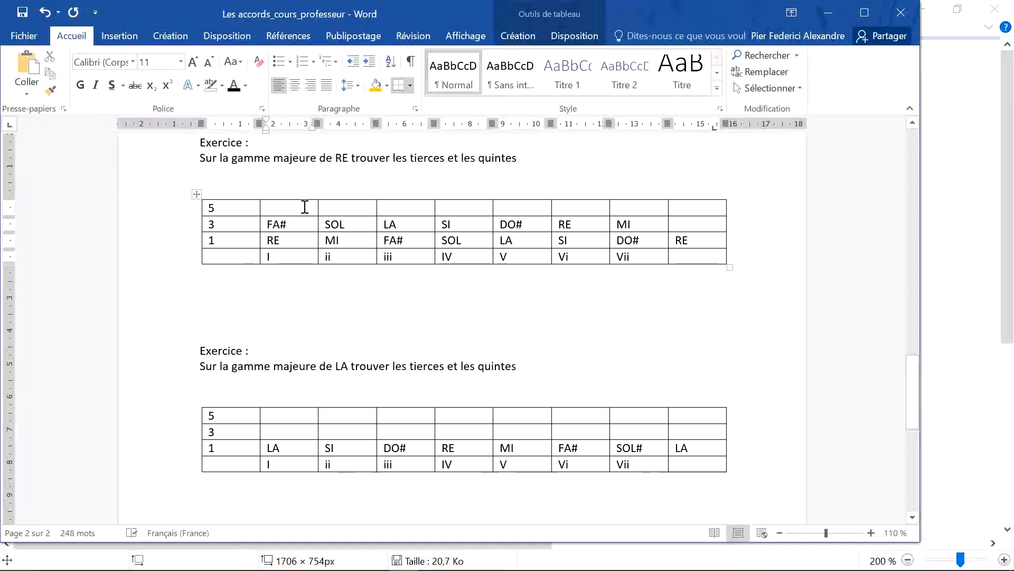
{"action": "type", "text": "LA"}
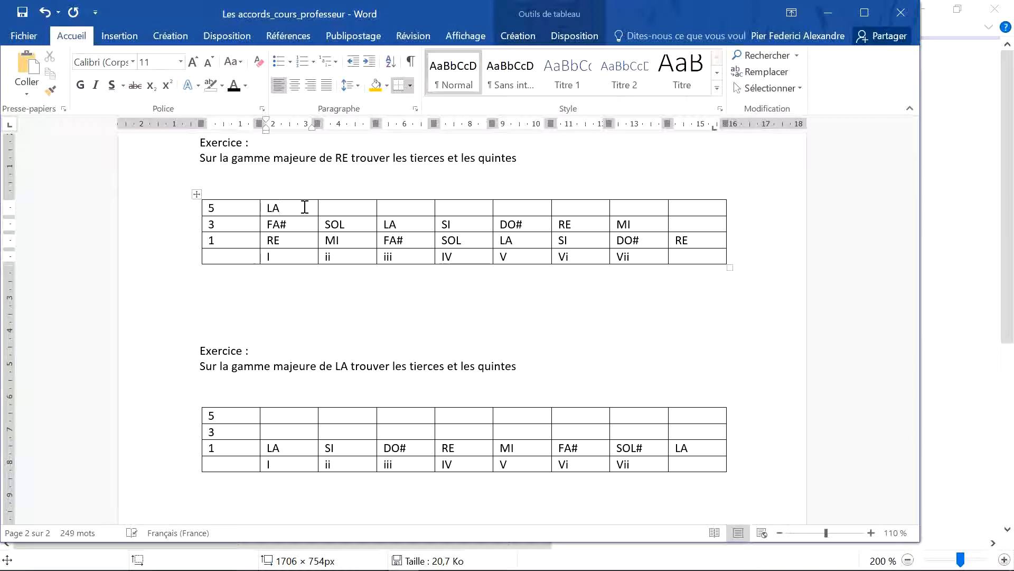
{"action": "key", "text": "Tab"}
{"action": "type", "text": "DO"}
{"action": "key", "text": "Tab"}
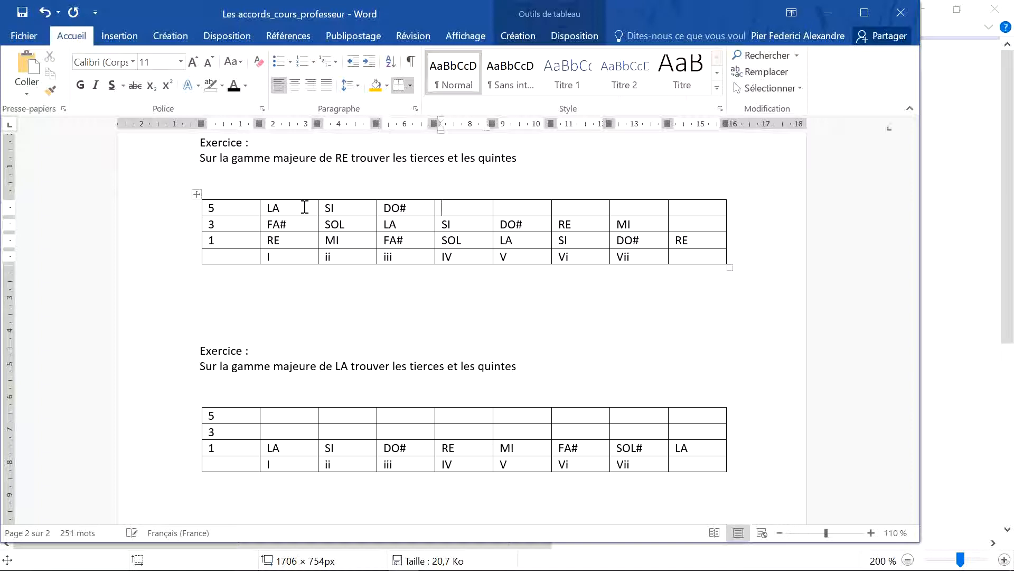
- Complete the fifths in row 5 of the RE major table with RE, MI, FA# and SOL for degrees IV to Vii
{"action": "type", "text": "RE"}
{"action": "key", "text": "Tab"}
{"action": "type", "text": "M"}
{"action": "key", "text": "Tab"}
{"action": "type", "text": "FA"}
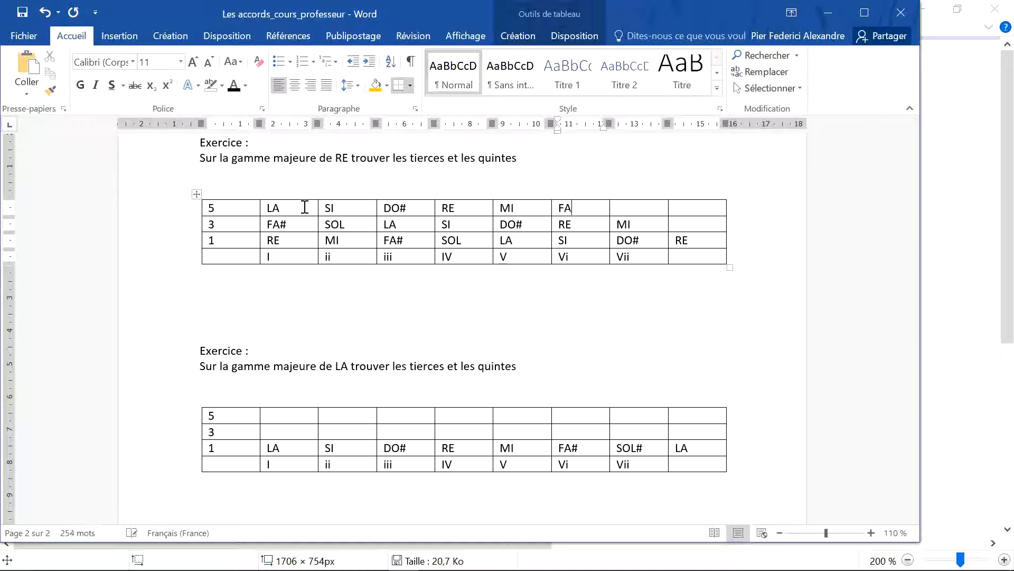
{"action": "type", "text": "#"}
{"action": "key", "text": "Tab"}
{"action": "type", "text": "SOL"}
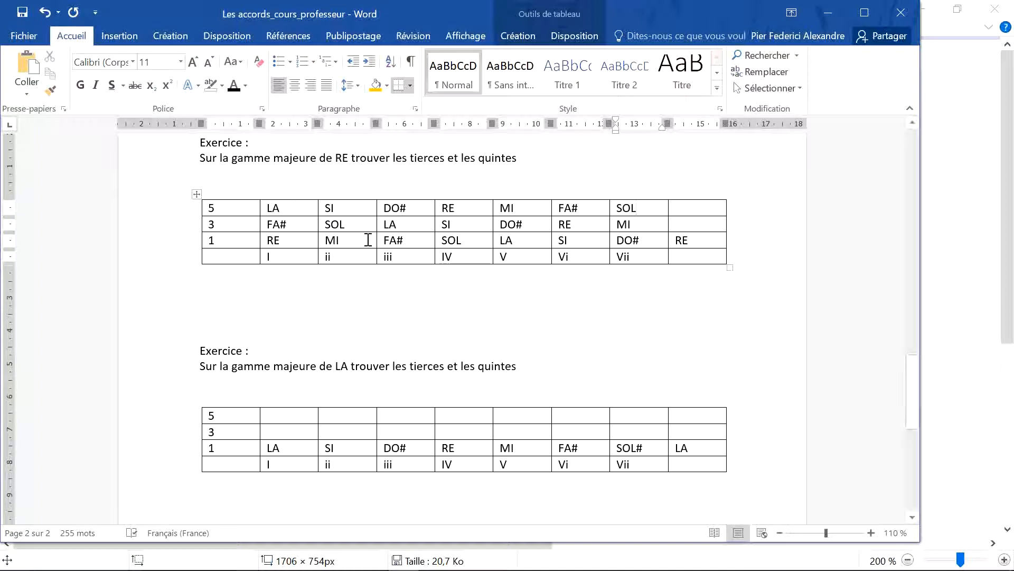
{"action": "left_click", "coordinate": [564, 208]}
{"action": "left_click_drag", "start_coordinate": [581, 243], "coordinate": [559, 241]}
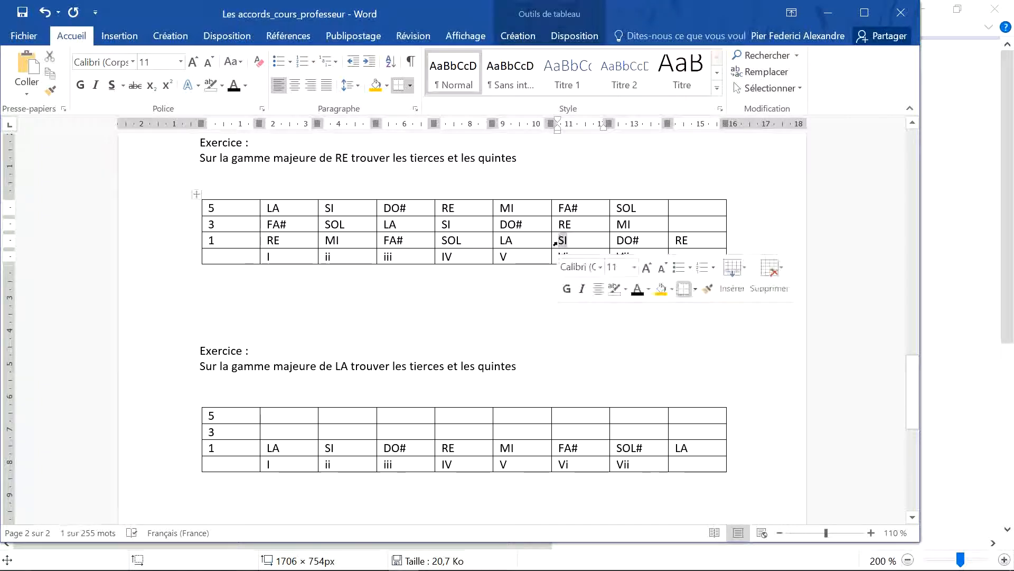
{"action": "left_click", "coordinate": [623, 236]}
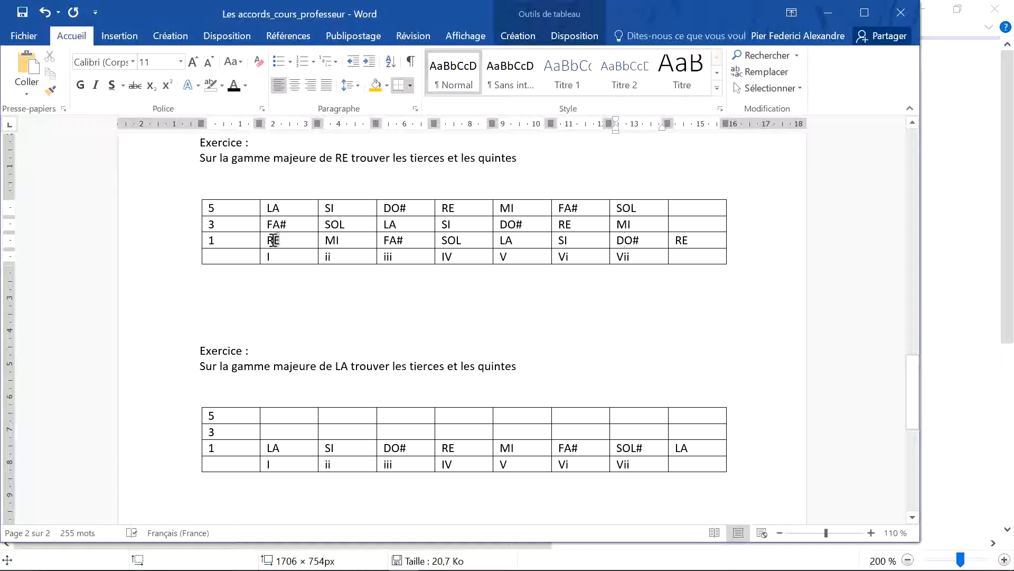
{"action": "left_click", "coordinate": [342, 240]}
{"action": "double_click", "coordinate": [391, 240]}
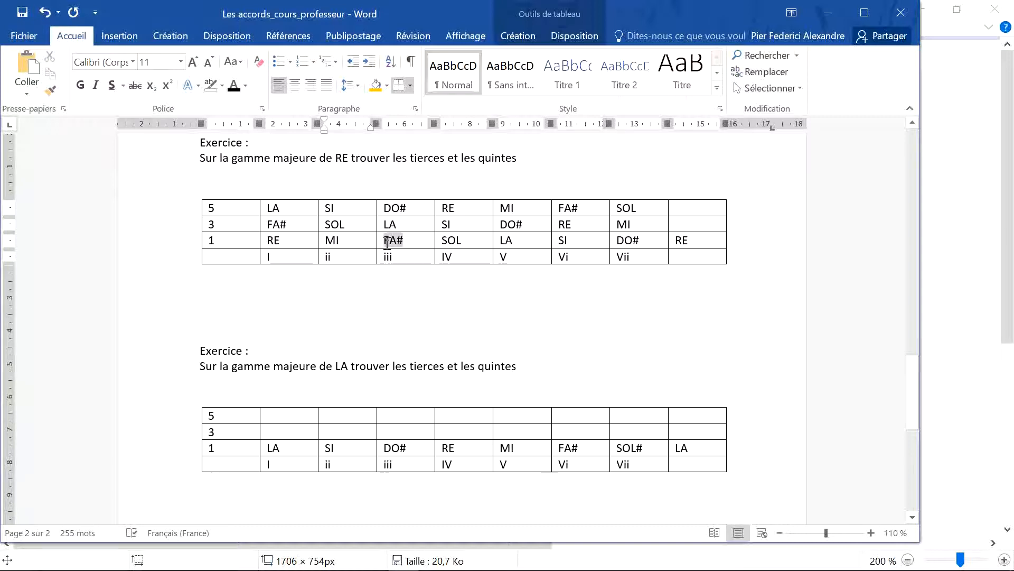
{"action": "left_click", "coordinate": [594, 210]}
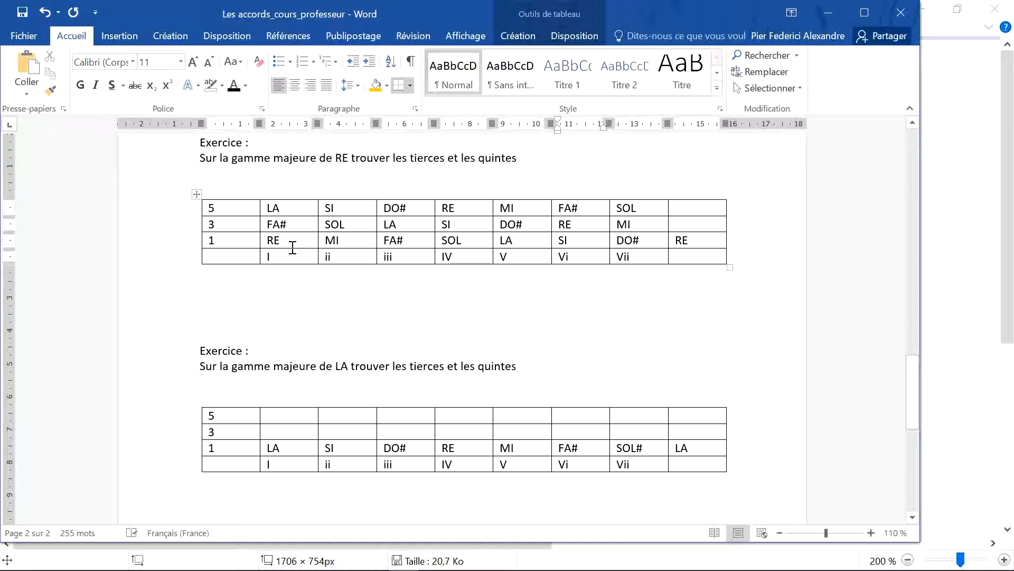
- Replace the root notes RE, MI and FA# in row 1 of the RE major table with D, E and F#
{"action": "double_click", "coordinate": [272, 240]}
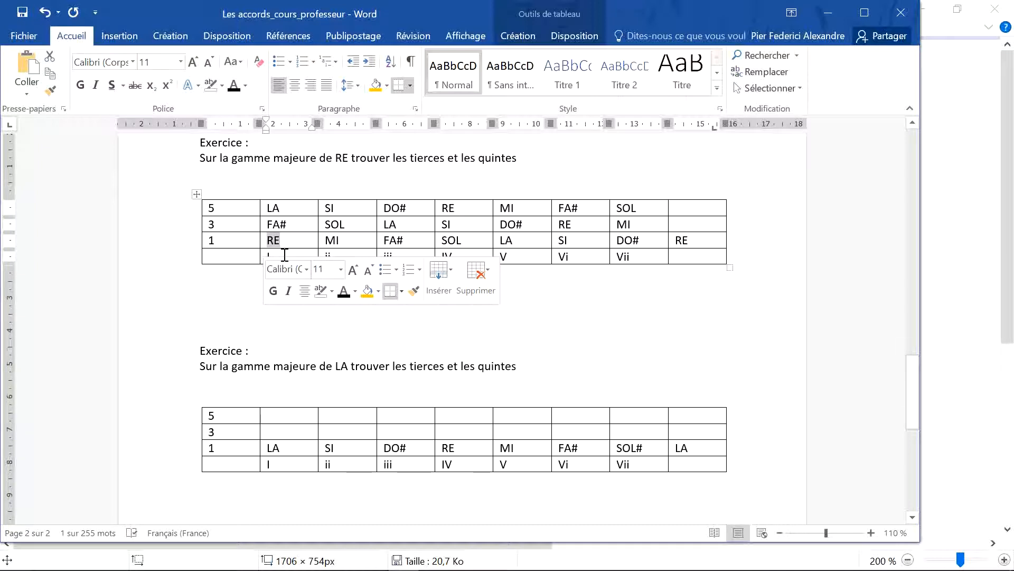
{"action": "type", "text": "D"}
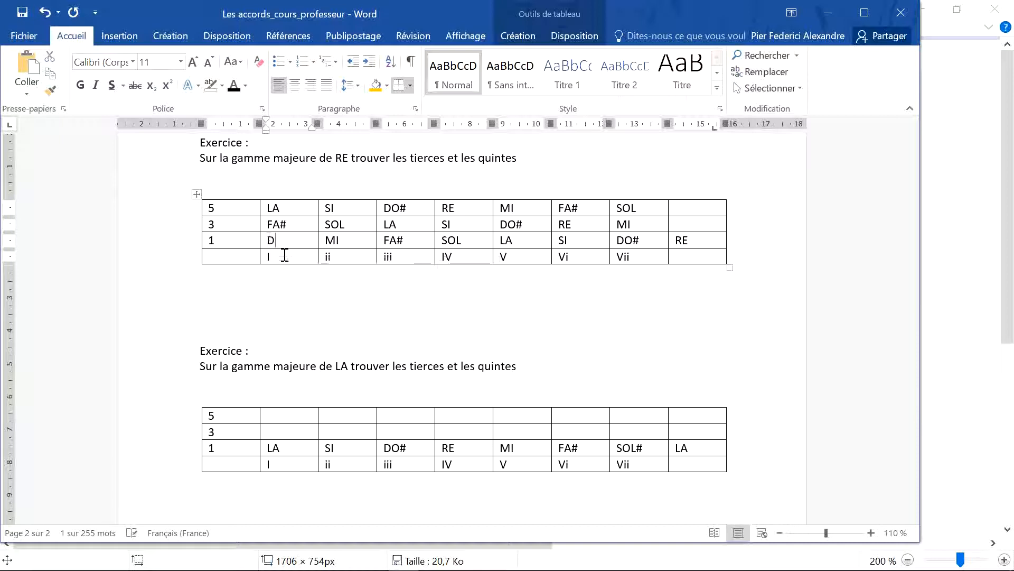
{"action": "key", "text": "Tab"}
{"action": "type", "text": "E"}
{"action": "key", "text": "Tab"}
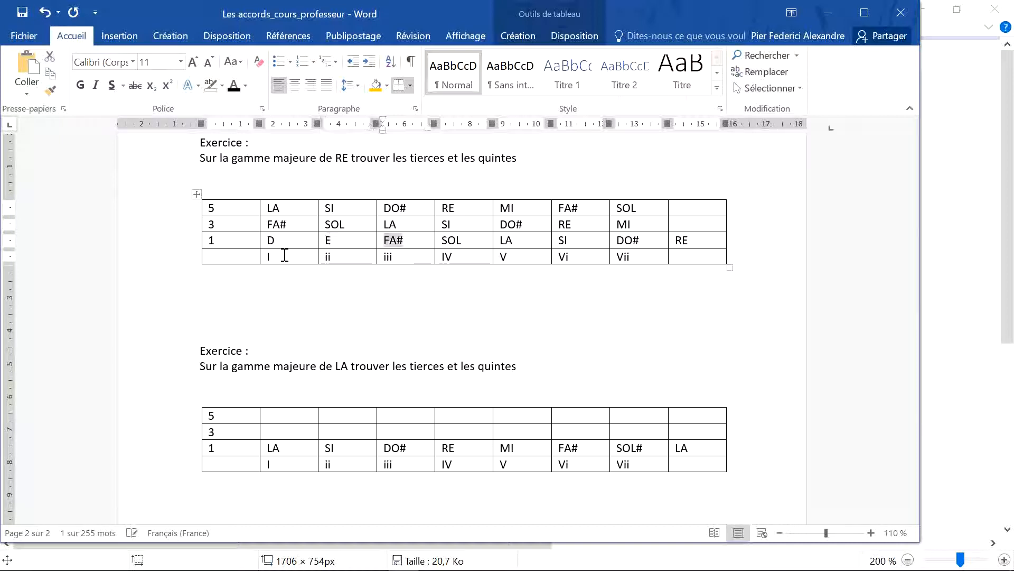
{"action": "type", "text": "F#"}
{"action": "key", "text": "Tab"}
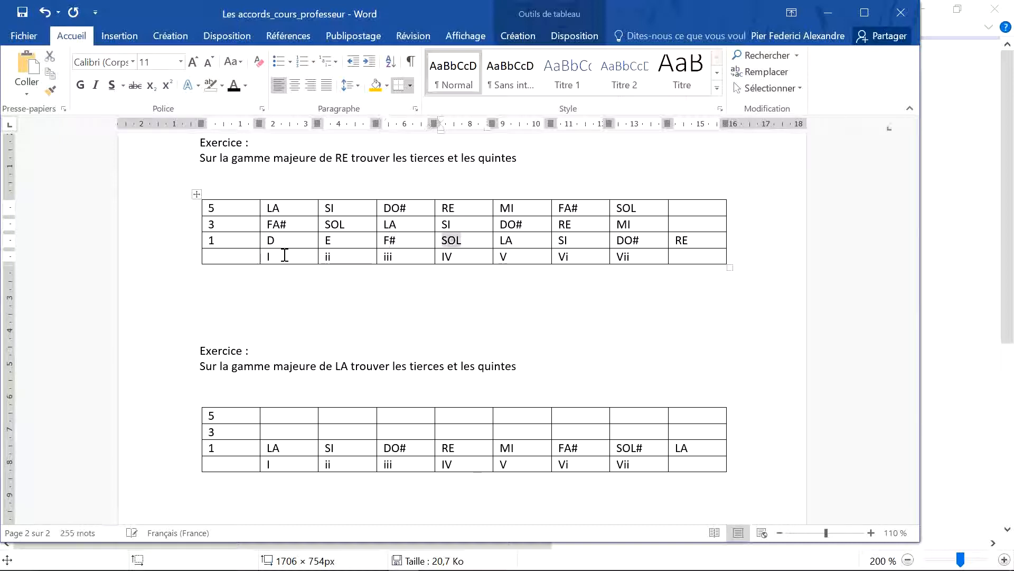
- Replace the root notes SOL and LA in row 1 of the RE major table with G and A
{"action": "type", "text": "G"}
{"action": "key", "text": "Tab"}
{"action": "type", "text": "a"}
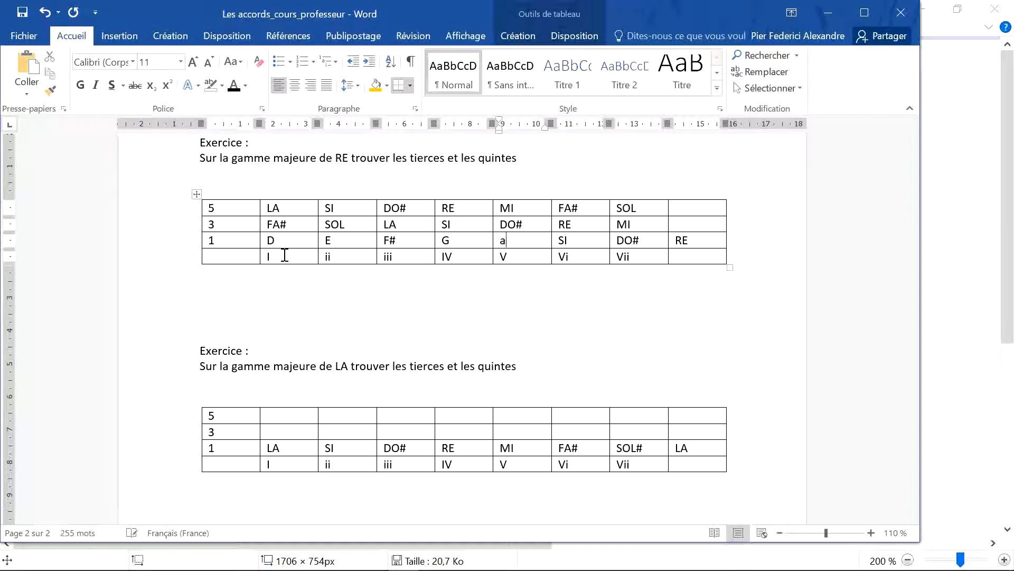
{"action": "key", "text": "BackSpace"}
{"action": "type", "text": "A"}
{"action": "key", "text": "Tab"}
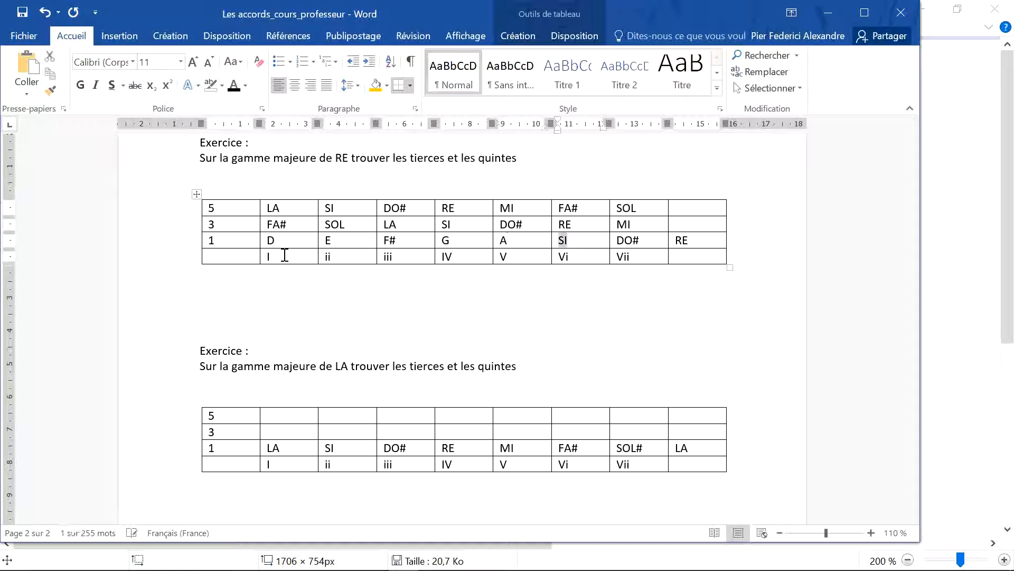
- Replace the root notes SI and DO# in row 1 of the RE major table with B and C#
{"action": "type", "text": "B"}
{"action": "key", "text": "Tab"}
{"action": "type", "text": "C"}
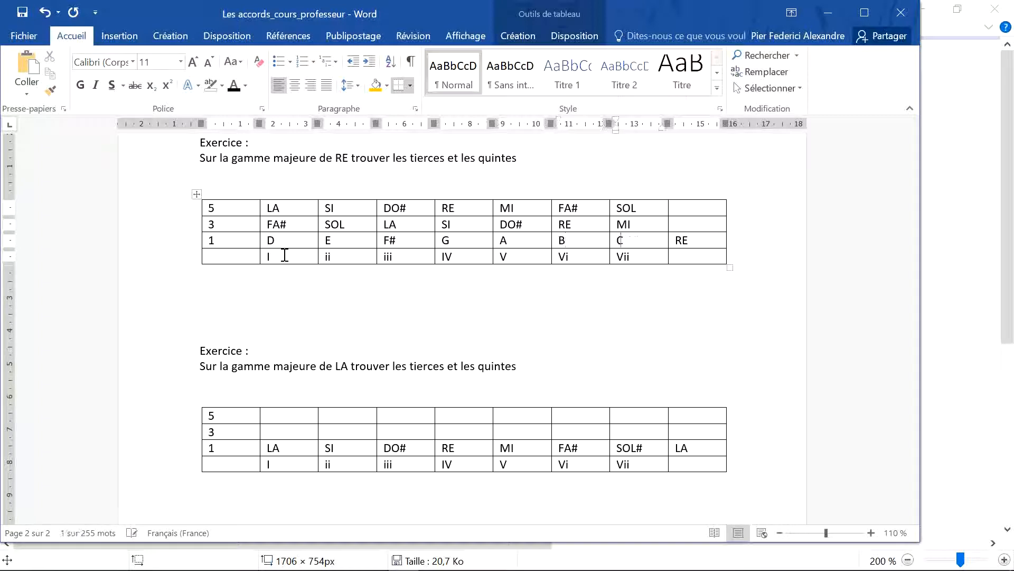
{"action": "type", "text": "#"}
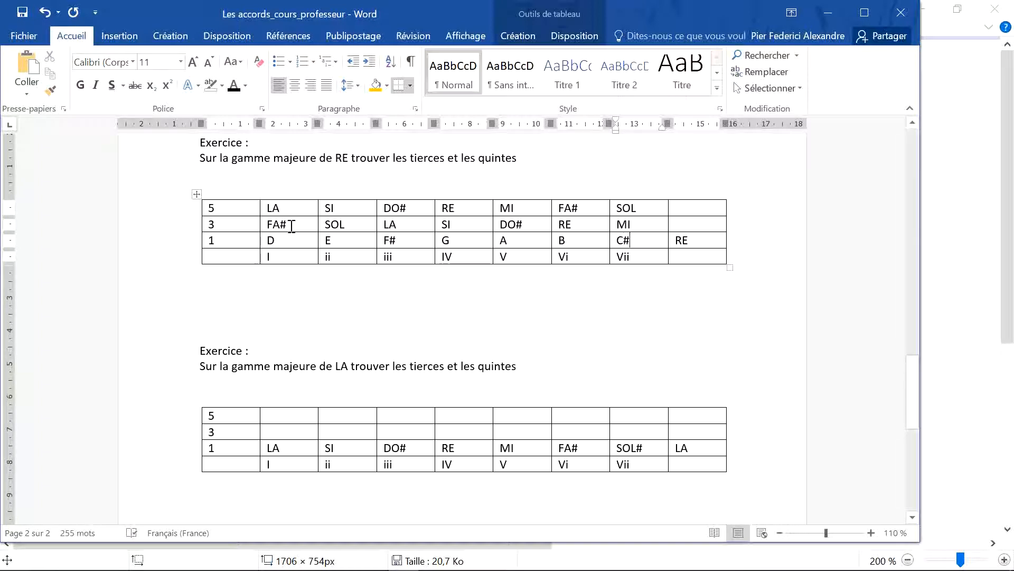
- Replace the thirds FA#, SOL and LA in row 3 of the RE major table with F#, G and A
{"action": "left_click_drag", "start_coordinate": [289, 225], "coordinate": [271, 229]}
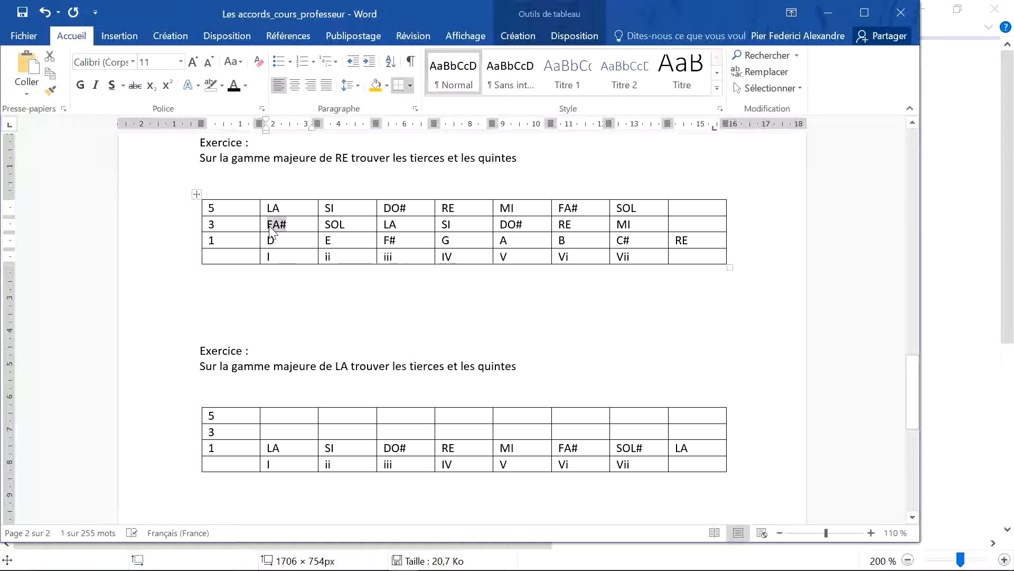
{"action": "key", "text": "BackSpace"}
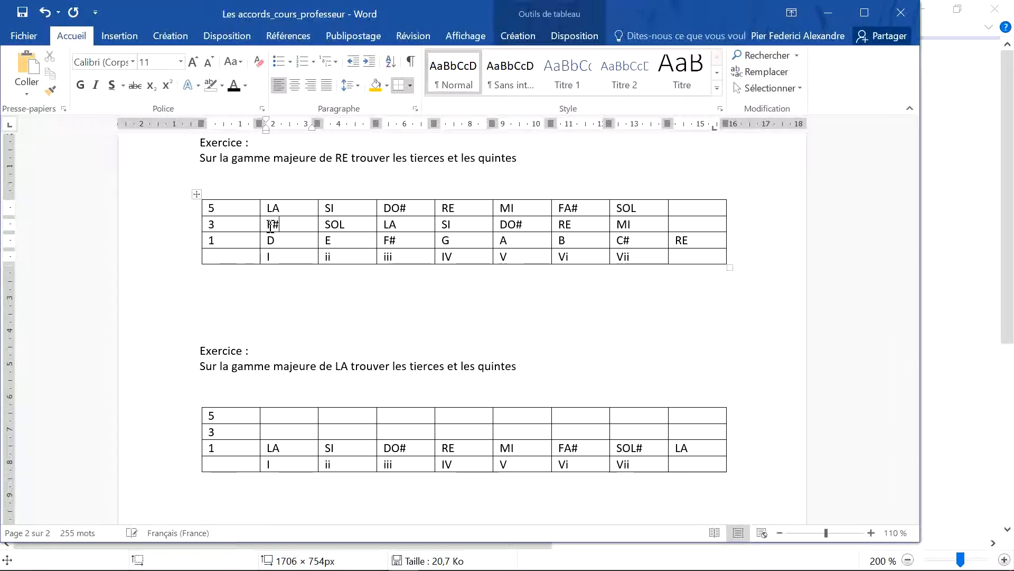
{"action": "key", "text": "Tab"}
{"action": "type", "text": "G"}
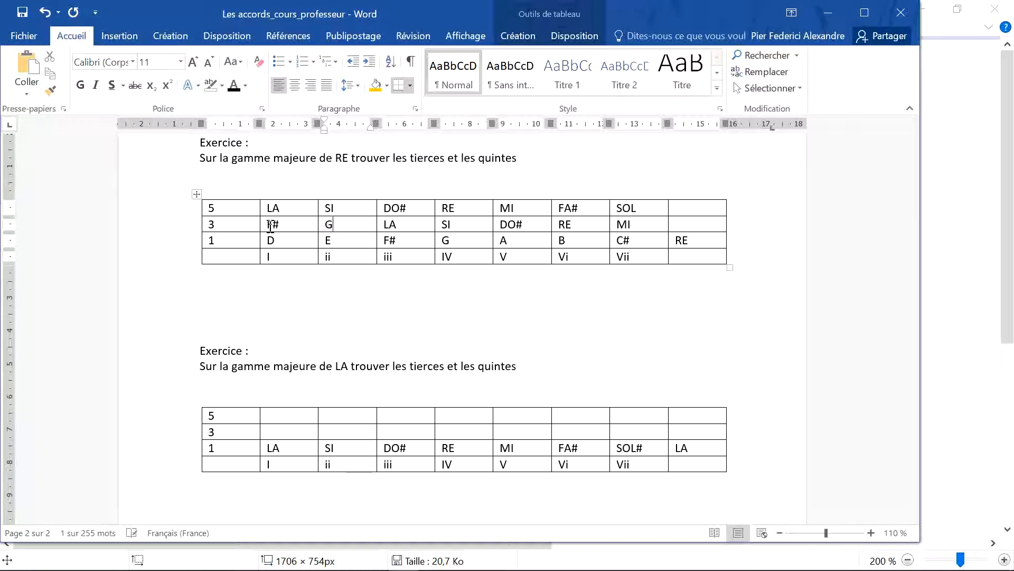
{"action": "key", "text": "Tab"}
{"action": "type", "text": "A"}
{"action": "key", "text": "Tab"}
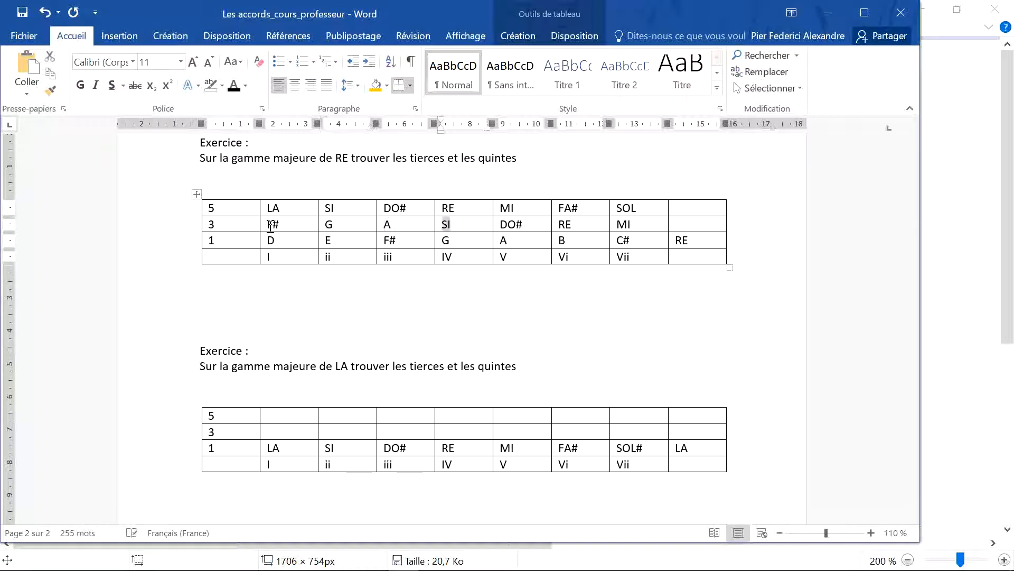
- Replace the thirds SI, DO#, RE and MI in row 3 of the RE major table with B, C#, D and E
{"action": "type", "text": "B"}
{"action": "key", "text": "Tab"}
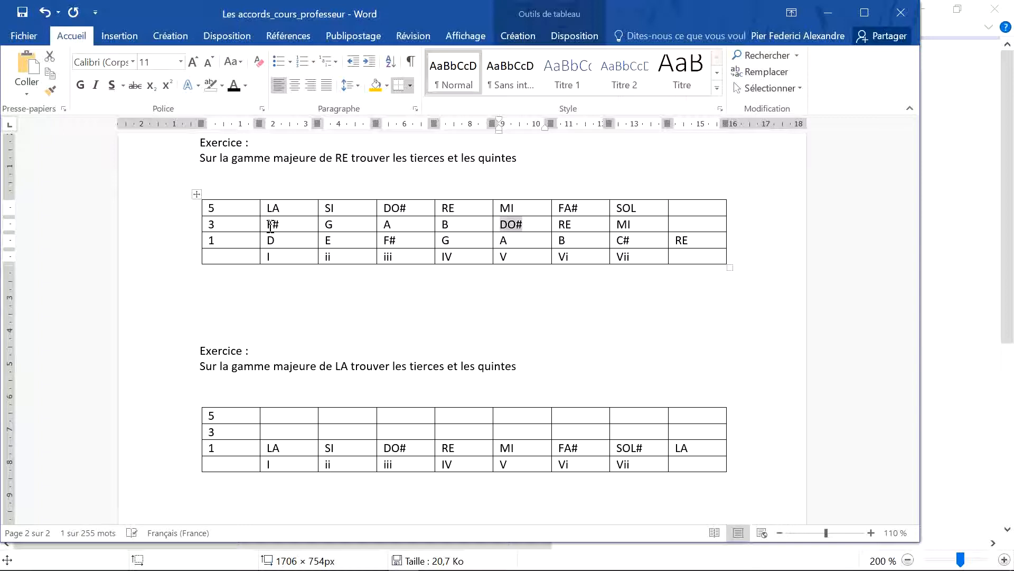
{"action": "type", "text": "C#"}
{"action": "key", "text": "Tab"}
{"action": "type", "text": "D"}
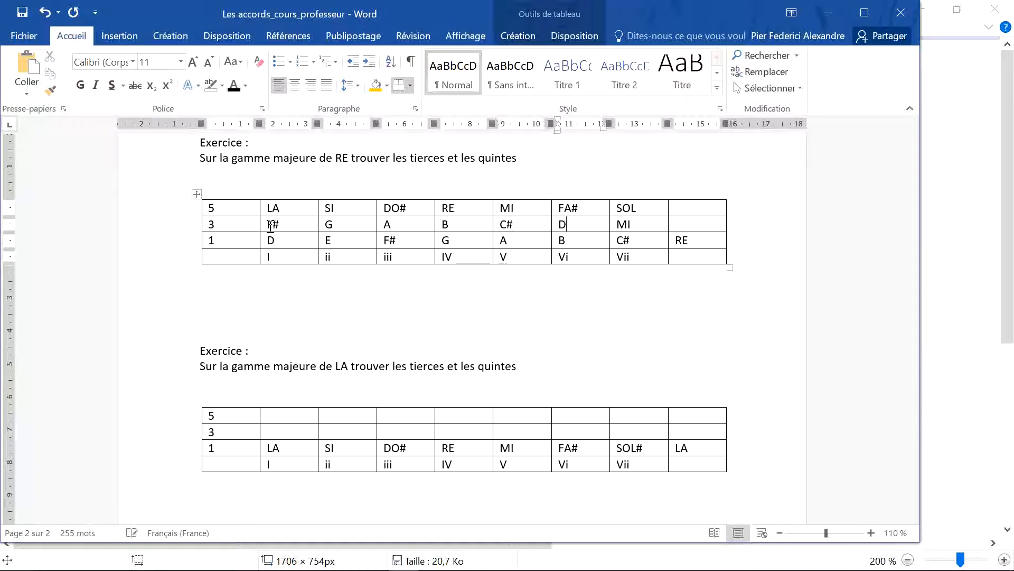
{"action": "key", "text": "Tab"}
{"action": "type", "text": "E"}
- Replace the fifths LA, SI and DO# in row 5 of the RE major table with A, B and C#
{"action": "double_click", "coordinate": [270, 208]}
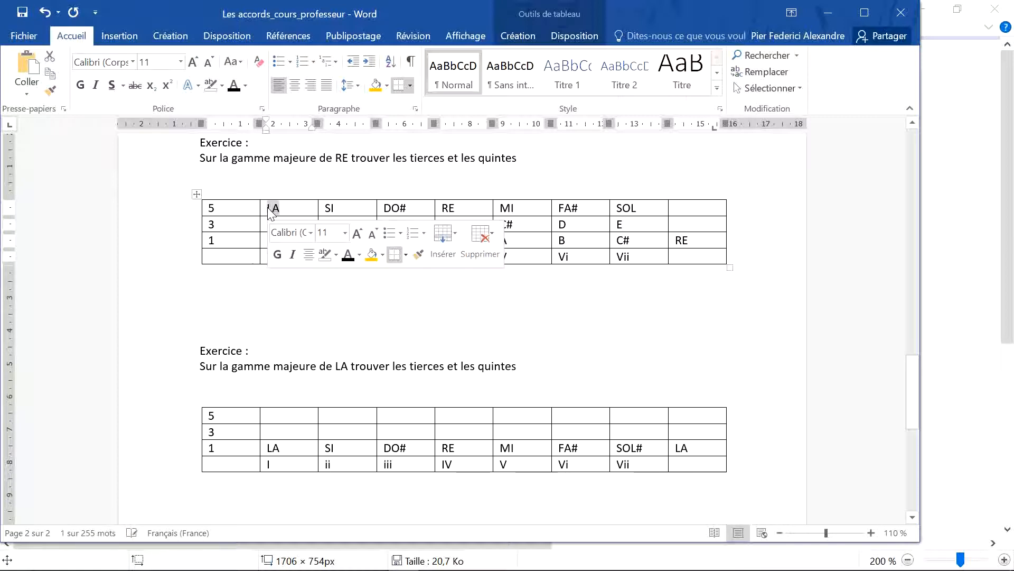
{"action": "type", "text": "A"}
{"action": "key", "text": "Tab"}
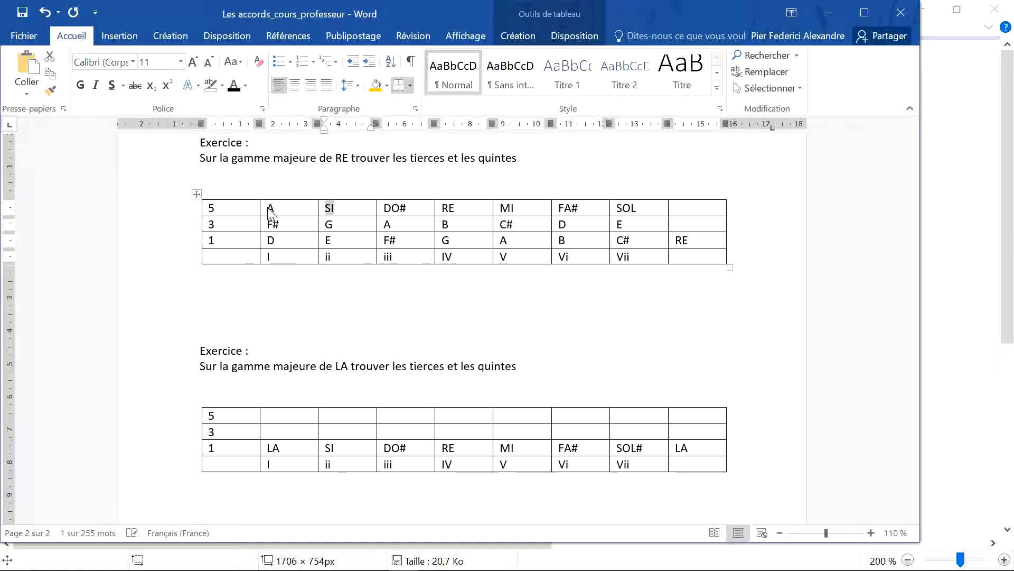
{"action": "type", "text": "B"}
{"action": "key", "text": "Tab"}
{"action": "type", "text": "C#"}
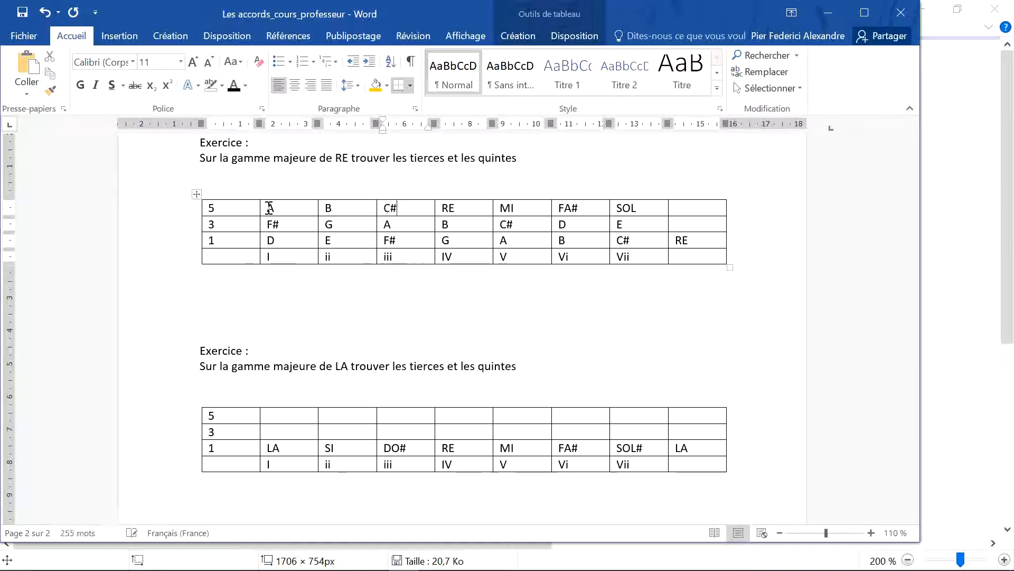
{"action": "key", "text": "Tab"}
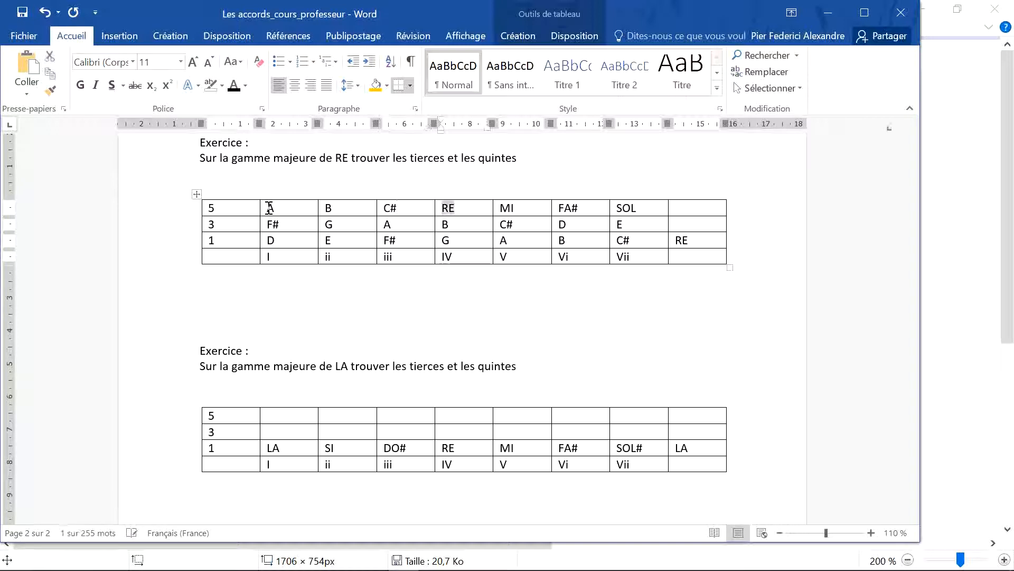
- Replace the fifths RE, MI, FA# and SOL in row 5 of the RE major table with D, E, F# and G
{"action": "type", "text": "D"}
{"action": "key", "text": "Tab"}
{"action": "type", "text": "E"}
{"action": "key", "text": "Tab"}
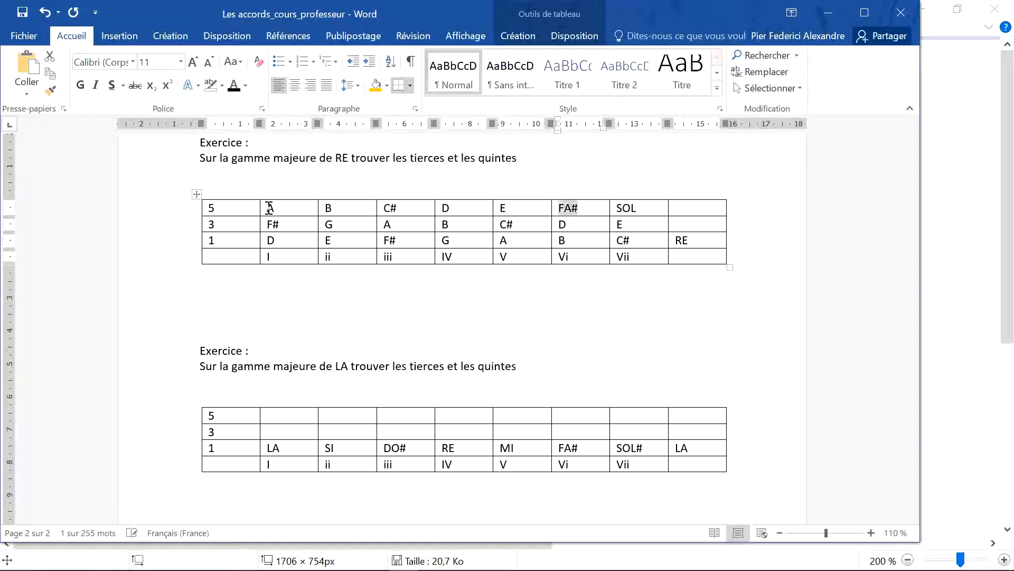
{"action": "type", "text": "F"}
{"action": "type", "text": "\""}
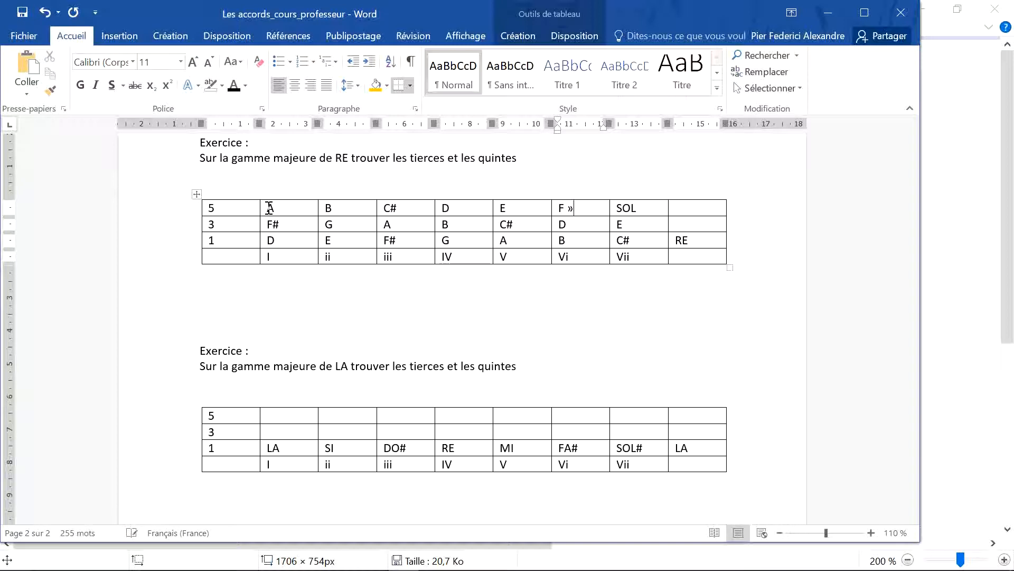
{"action": "key", "text": "Tab"}
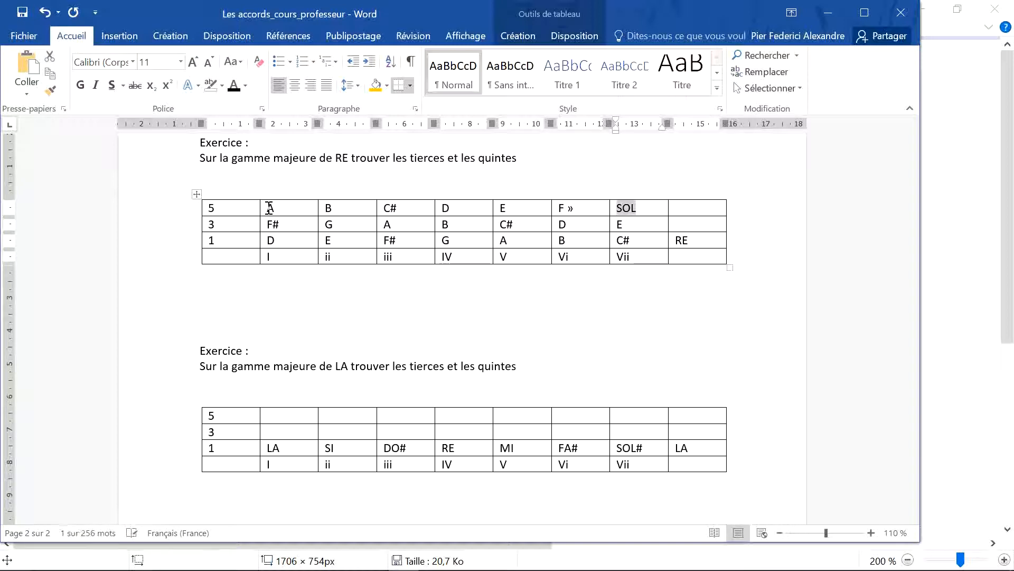
{"action": "type", "text": "G"}
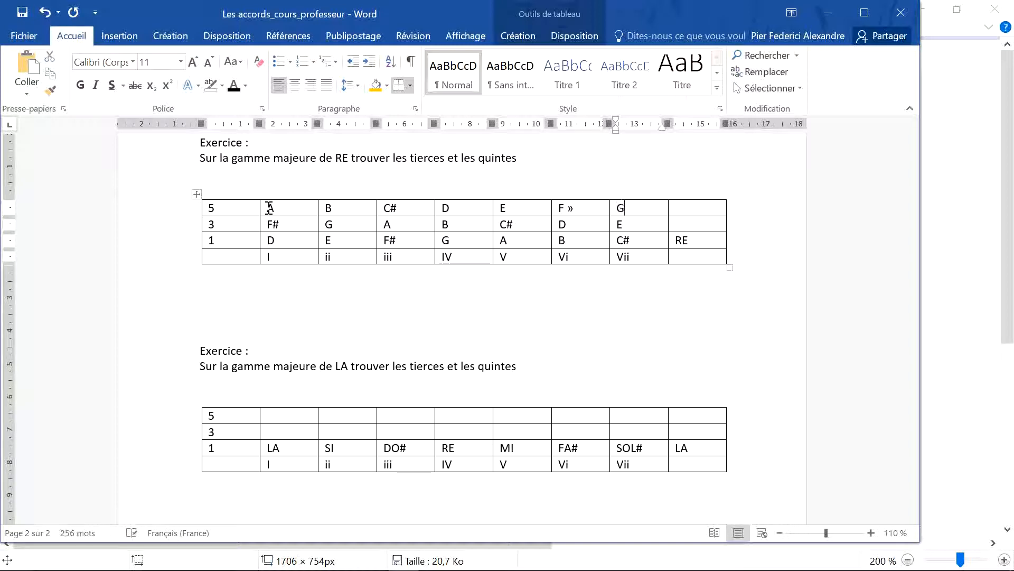
{"action": "left_click", "coordinate": [578, 207]}
{"action": "key", "text": "BackSpace"}
{"action": "key", "text": "BackSpace"}
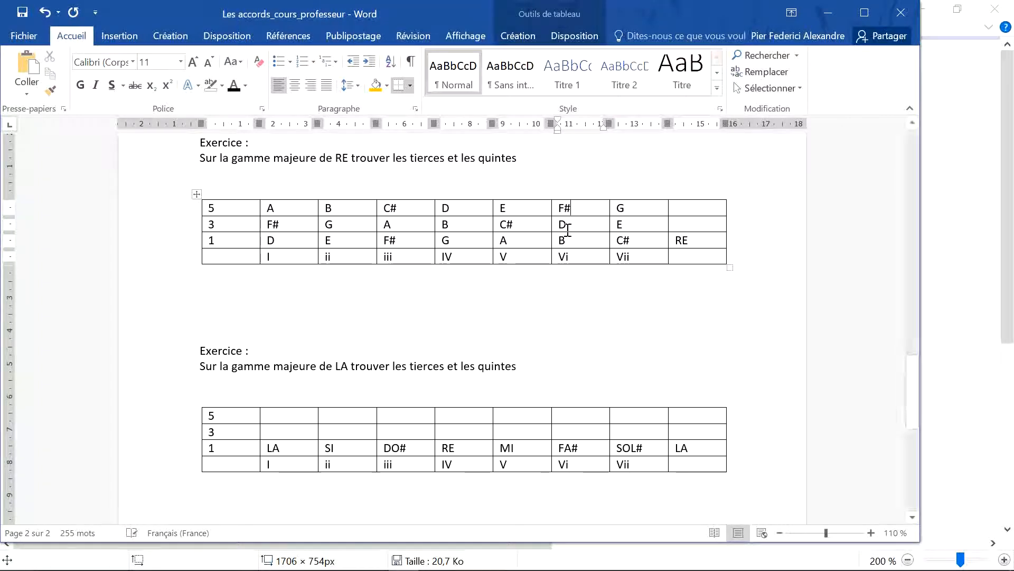
- Switch to Paint to look up the degree I notes on the piano keyboard image, and return to the Word table
{"action": "left_click", "coordinate": [281, 224]}
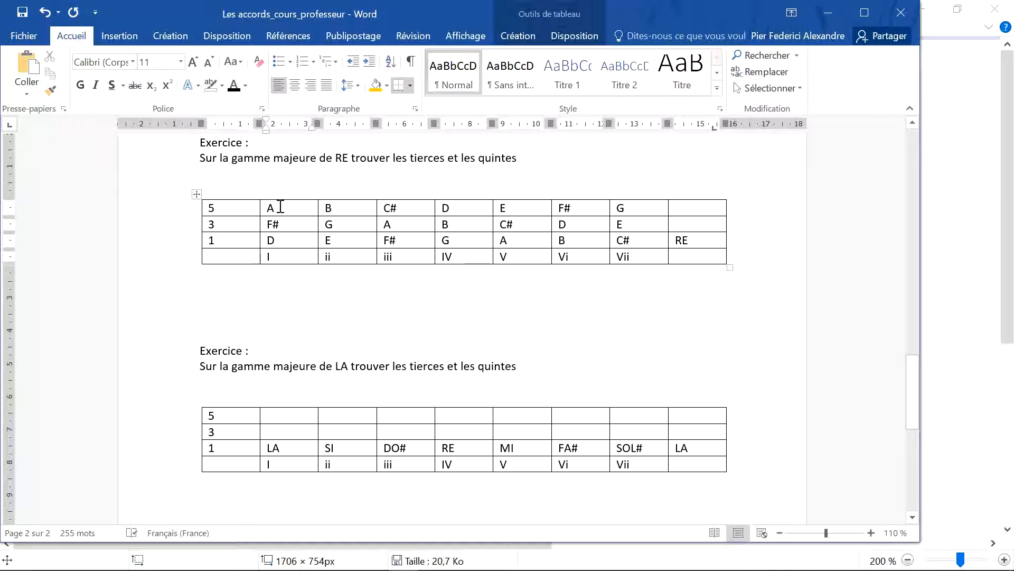
{"action": "key", "text": "alt+Tab"}
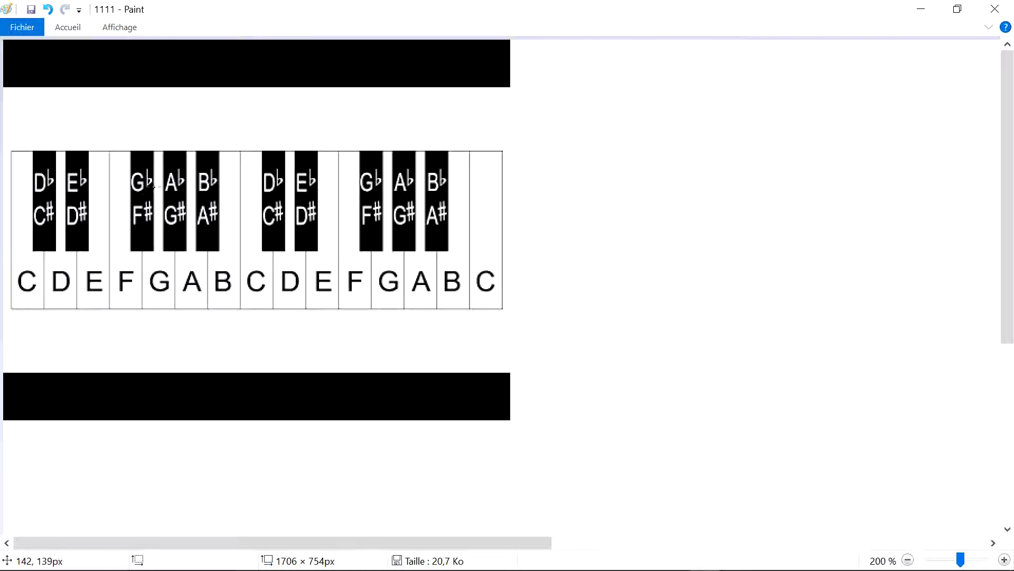
{"action": "key", "text": "alt+Tab"}
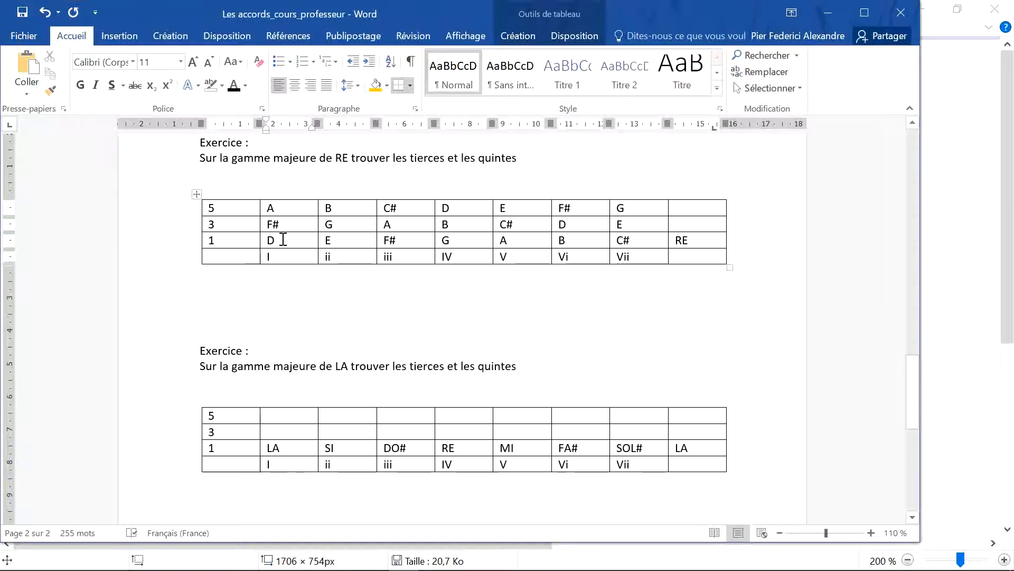
- Switch to Soundtrap, delete the existing Grand Piano region and open a new empty region in the piano roll
{"action": "key", "text": "alt+Tab"}
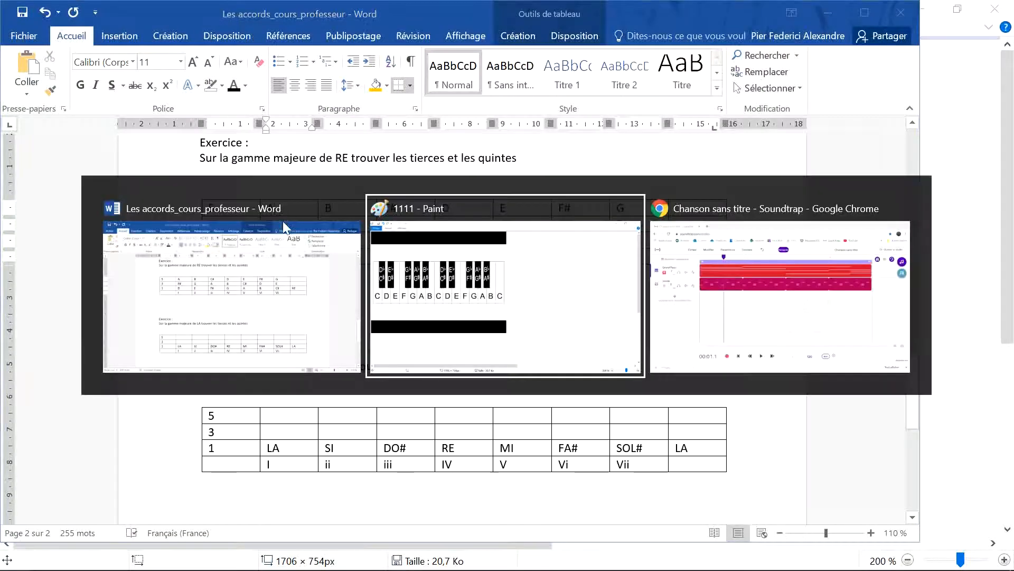
{"action": "key", "text": "alt+Tab"}
{"action": "left_click", "coordinate": [355, 207]}
{"action": "key", "text": "Delete"}
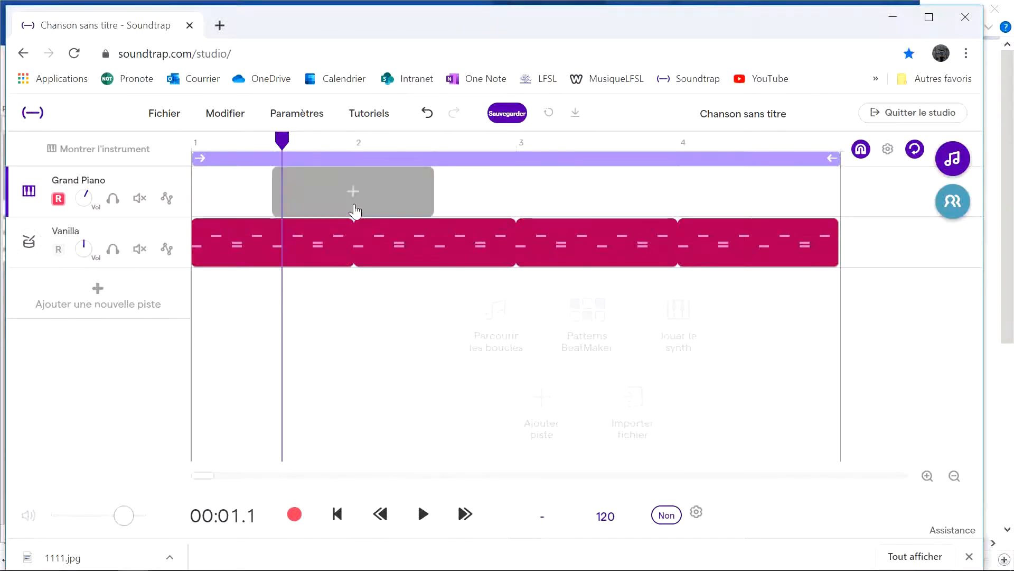
{"action": "double_click", "coordinate": [355, 209]}
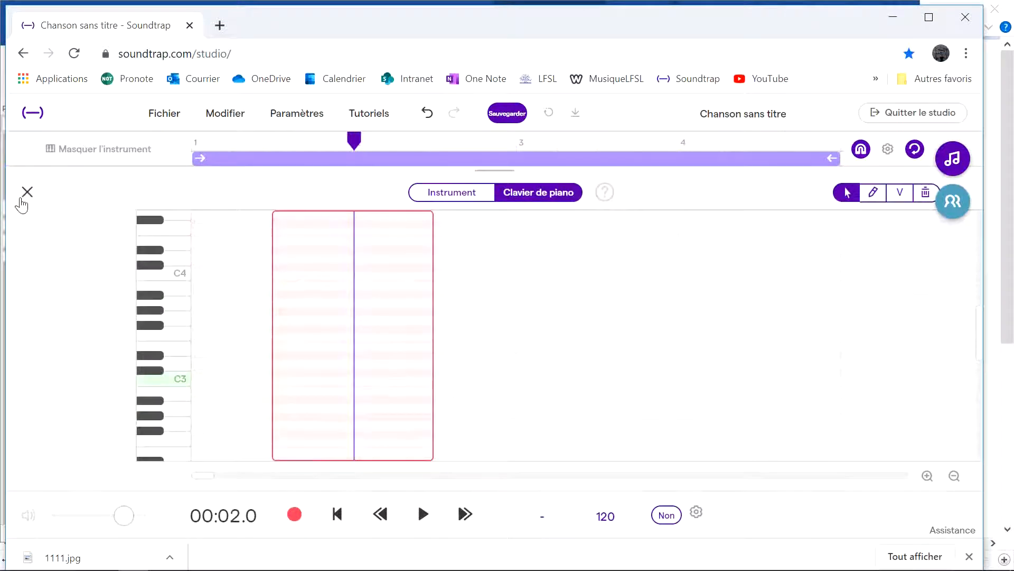
- Place a one-bar Gb3 note at the start of the Grand Piano region in the piano roll
{"action": "left_click", "coordinate": [156, 357]}
{"action": "double_click", "coordinate": [196, 330]}
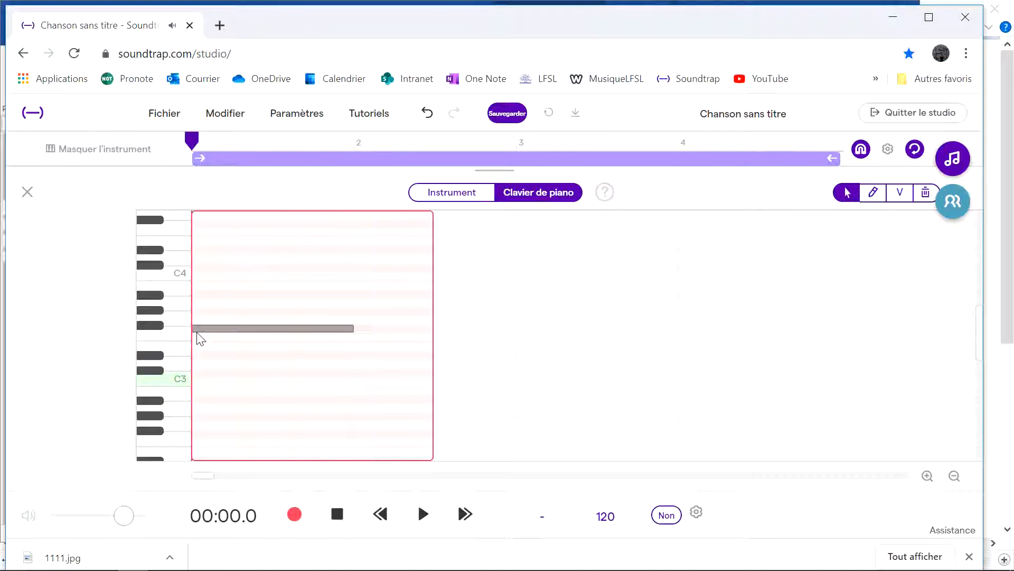
{"action": "left_click", "coordinate": [202, 328]}
{"action": "left_click_drag", "start_coordinate": [201, 328], "coordinate": [157, 331]}
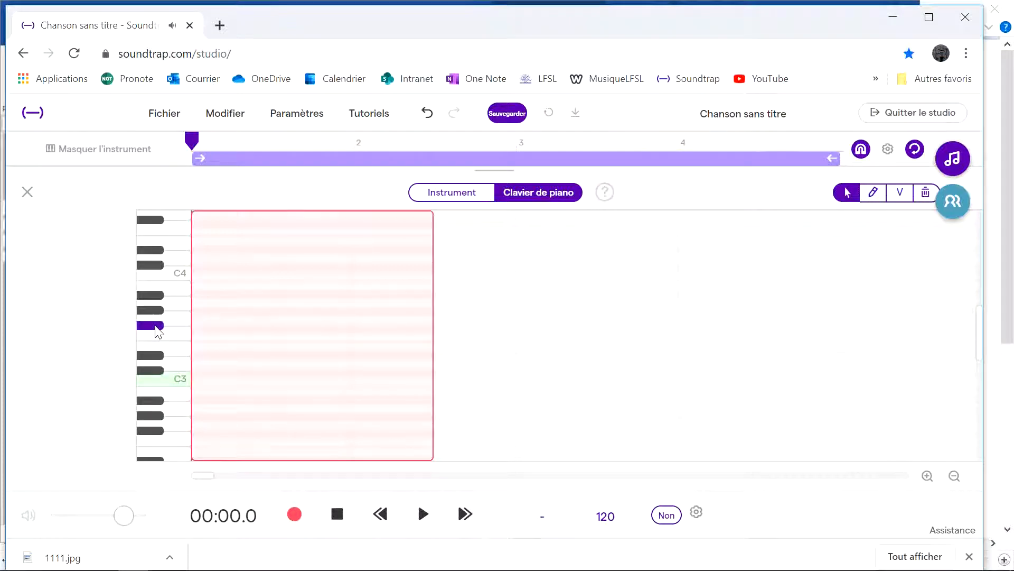
{"action": "double_click", "coordinate": [202, 327]}
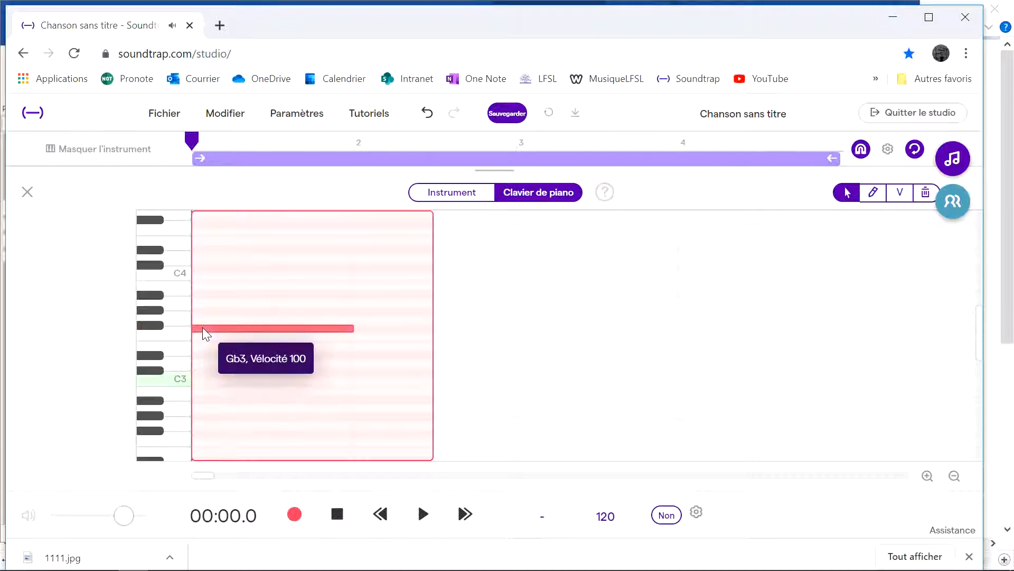
- Check the F#/Gb key on the keyboard image in Paint against the RE major table, and return to Word
{"action": "key", "text": "alt+Tab"}
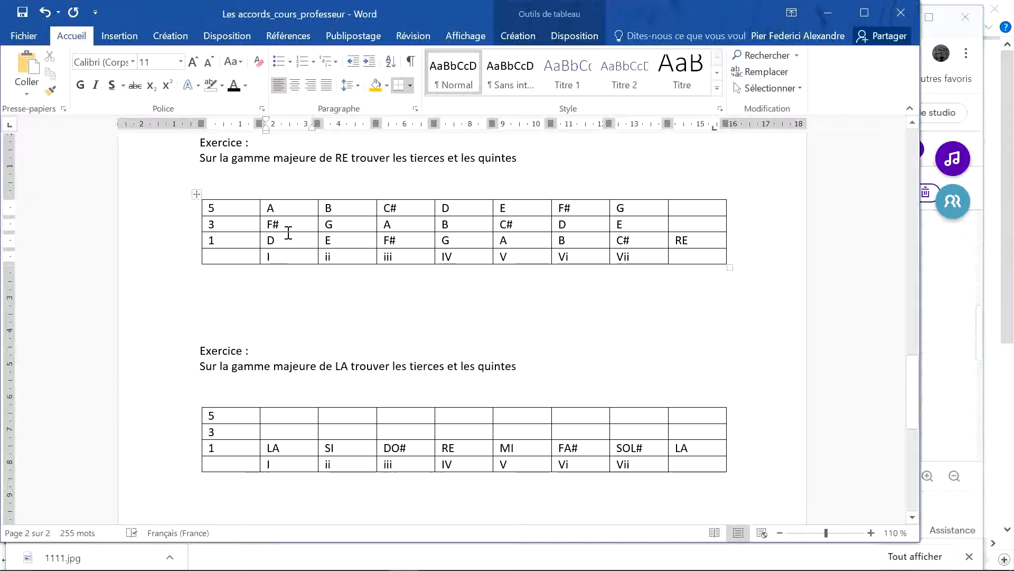
{"action": "key", "text": "alt+Tab"}
{"action": "key", "text": "Tab"}
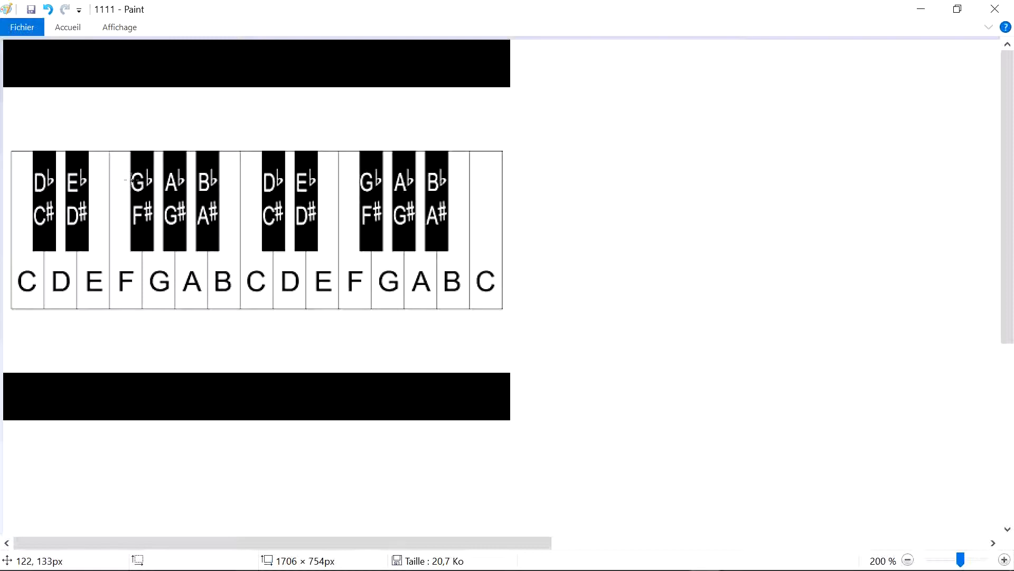
{"action": "key", "text": "alt+Tab"}
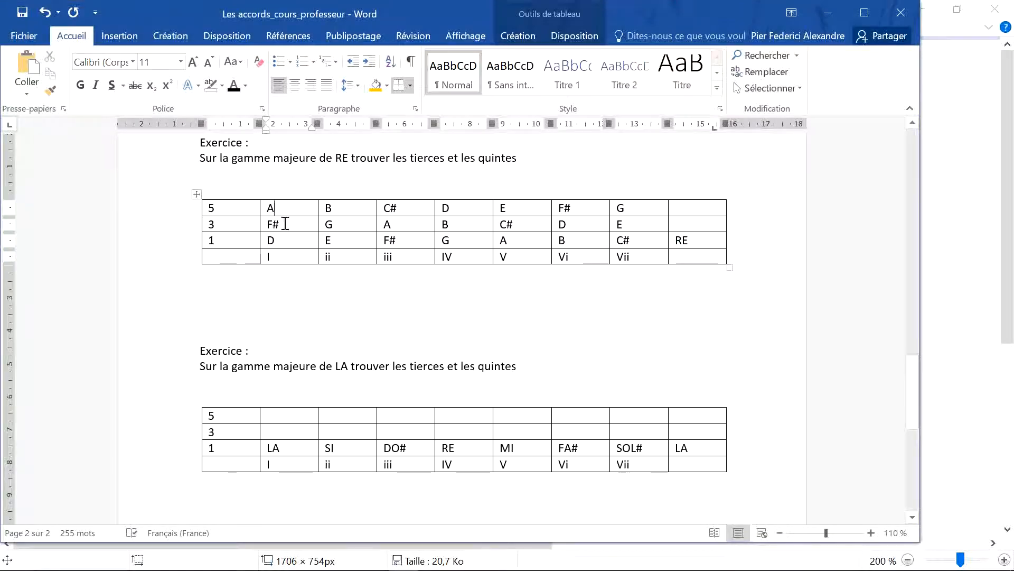
- Replace F# with Gb in the third of degree I and the root of degree iii in the RE major table
{"action": "double_click", "coordinate": [272, 224]}
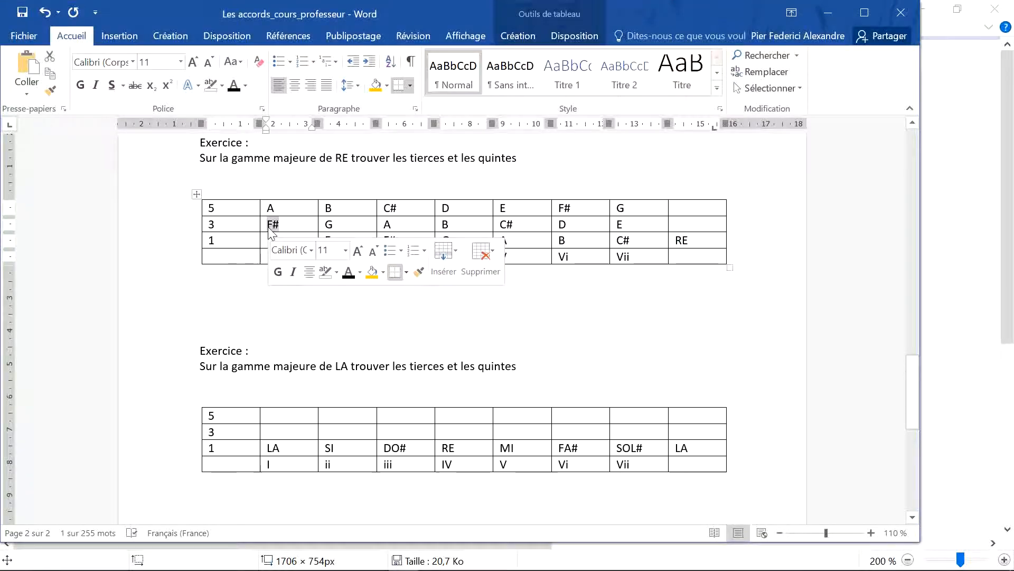
{"action": "type", "text": "G"}
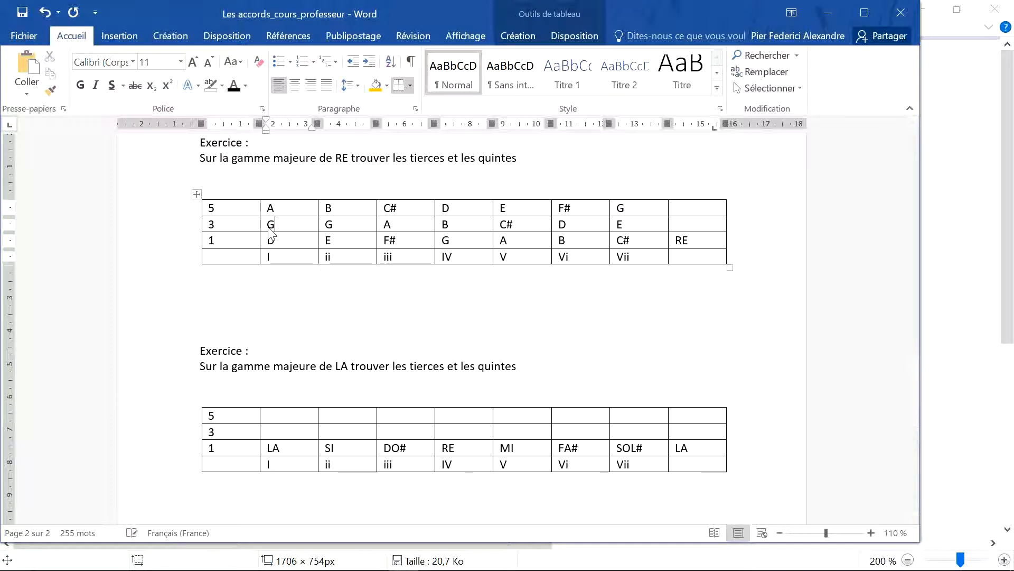
{"action": "type", "text": "b"}
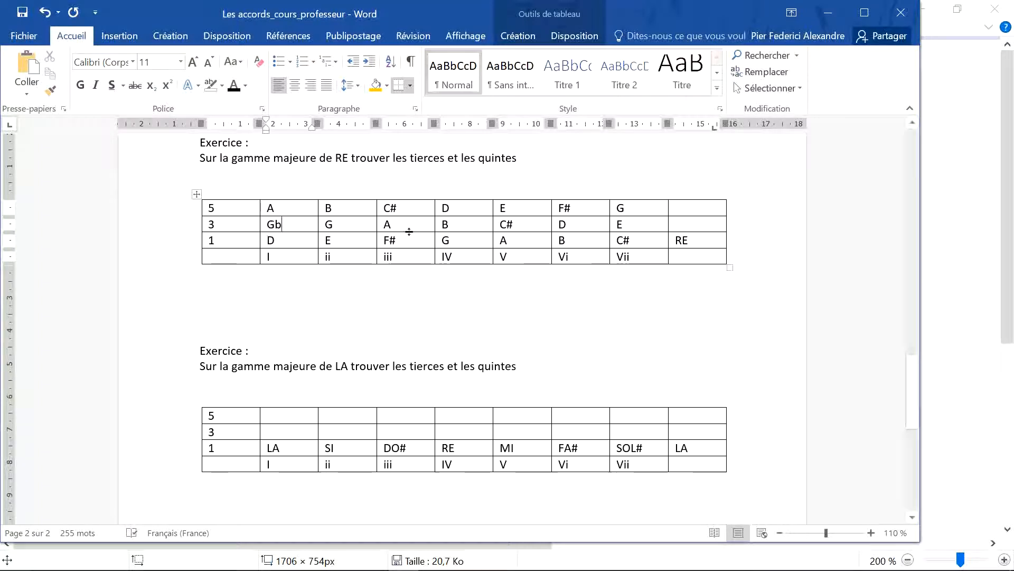
{"action": "double_click", "coordinate": [386, 241]}
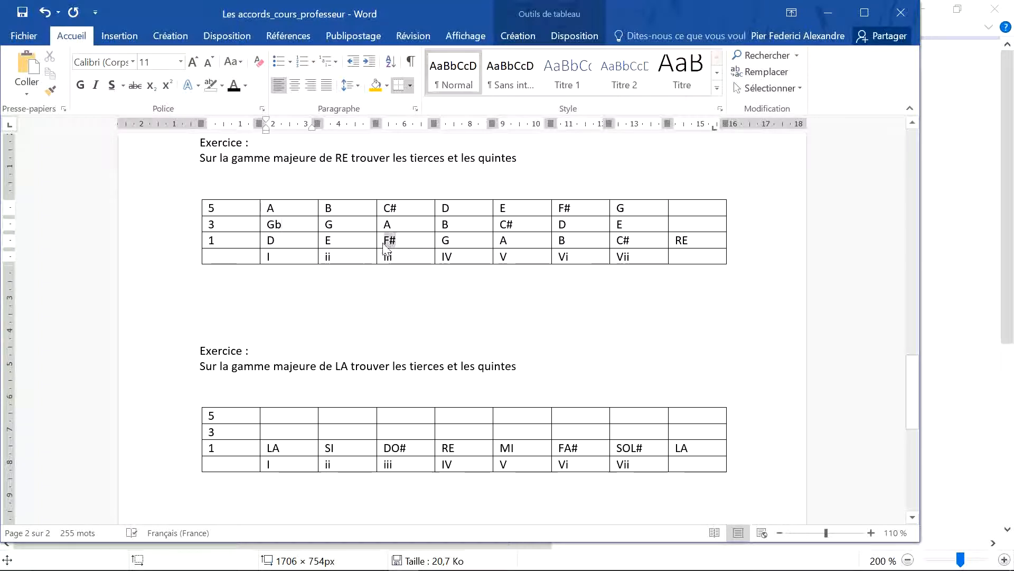
{"action": "type", "text": "G"}
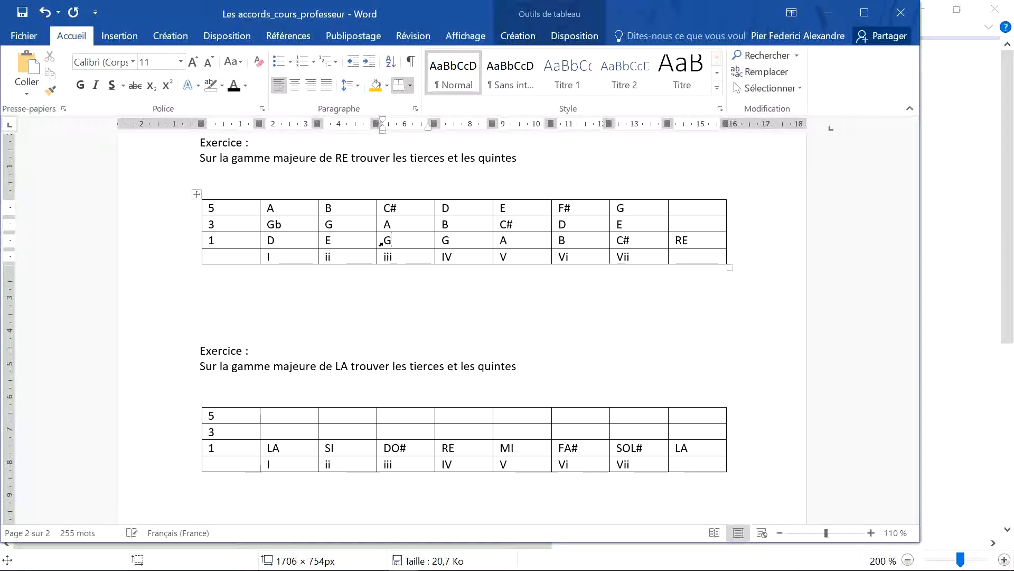
{"action": "type", "text": "b"}
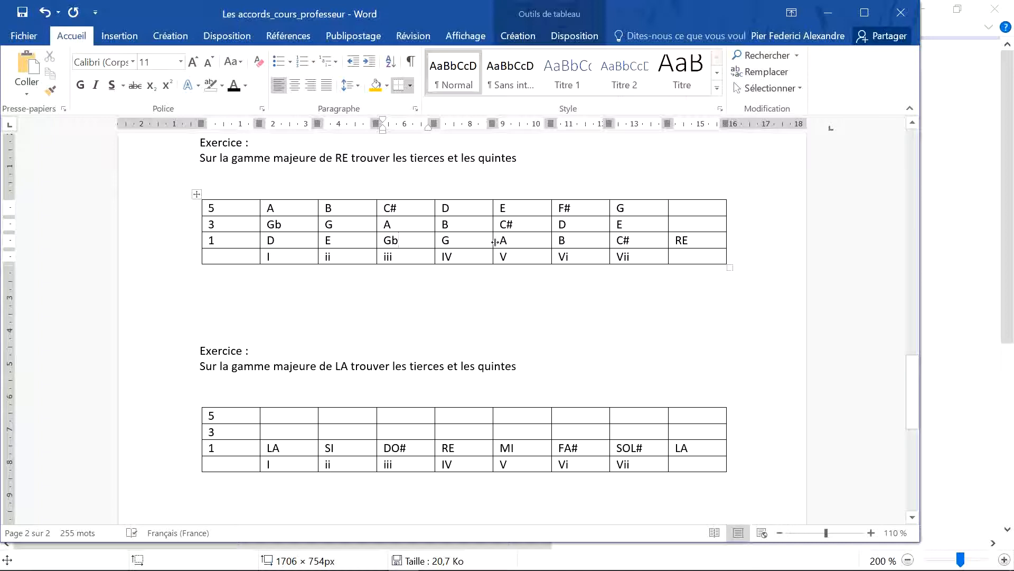
- Check the C#/Db key on the keyboard image in Paint, and replace C# with Db in the third of degree V of the RE major table
{"action": "double_click", "coordinate": [504, 225]}
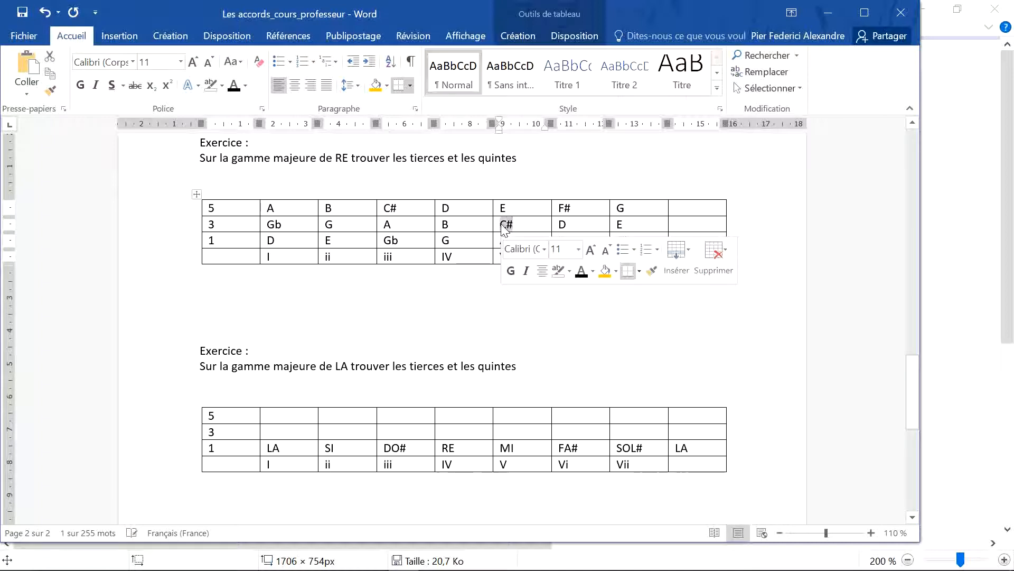
{"action": "key", "text": "alt+Tab"}
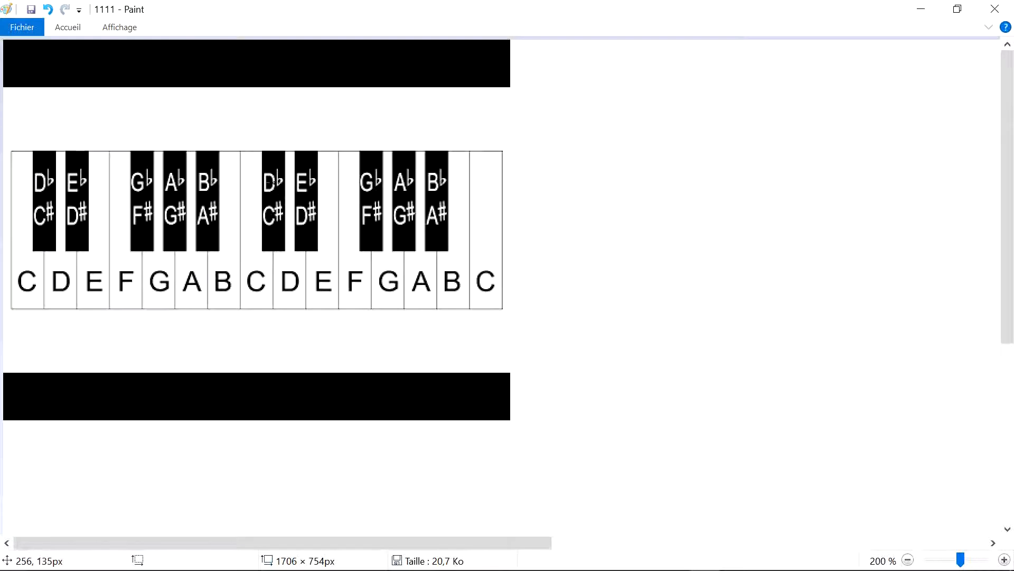
{"action": "key", "text": "alt+Tab"}
{"action": "left_click_drag", "start_coordinate": [516, 223], "coordinate": [497, 226]}
{"action": "type", "text": "D"}
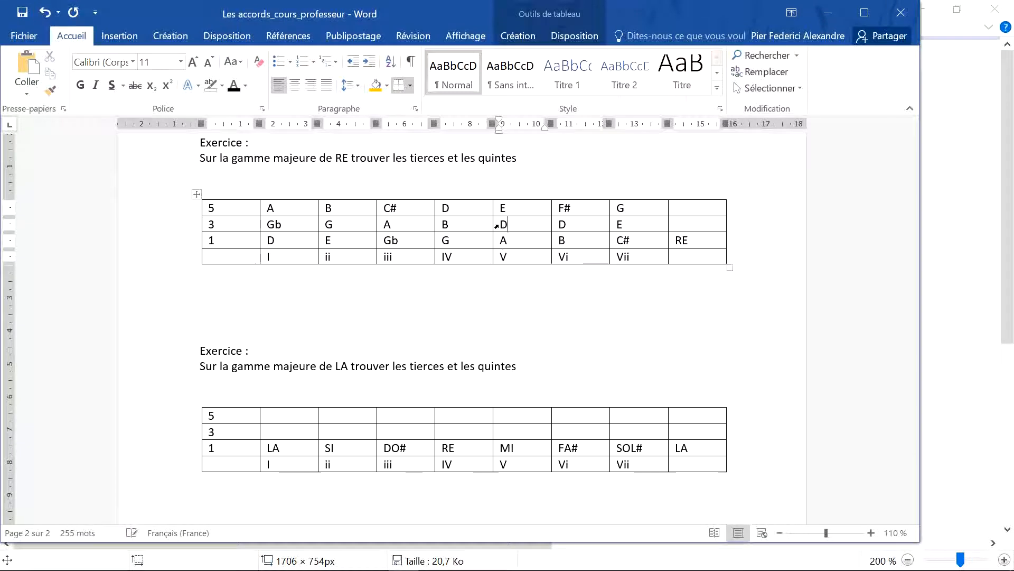
{"action": "type", "text": "b"}
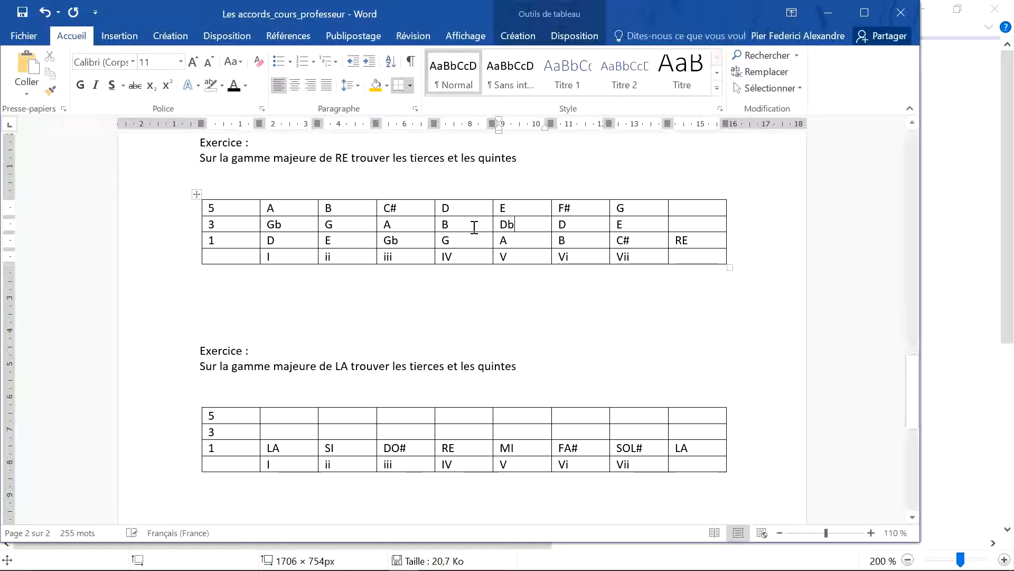
- Switch to Soundtrap, move the note up to Db4 to check its name, and return to Word
{"action": "key", "text": "alt+Tab"}
{"action": "key", "text": "alt+Tab"}
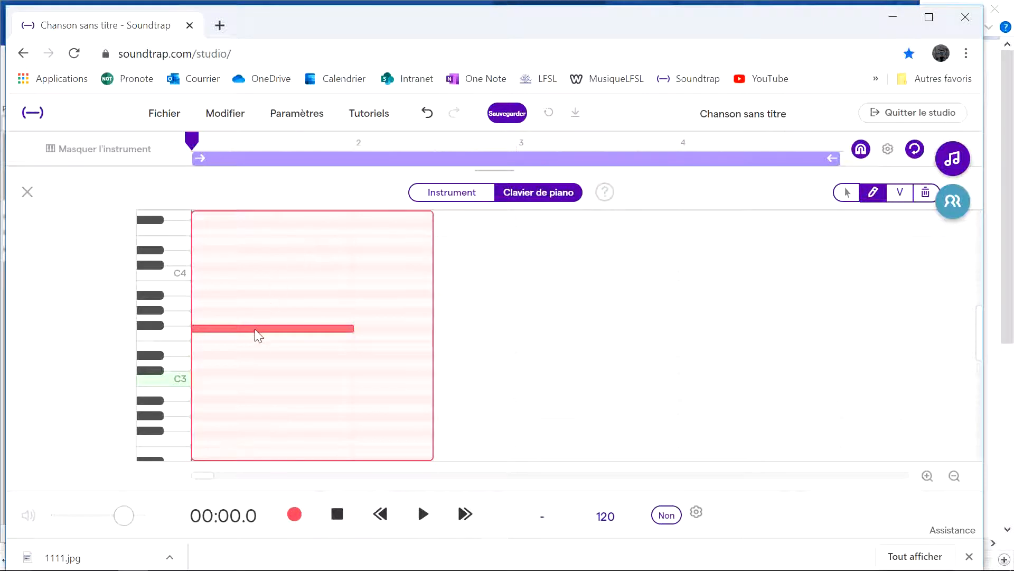
{"action": "left_click_drag", "start_coordinate": [255, 329], "coordinate": [261, 268]}
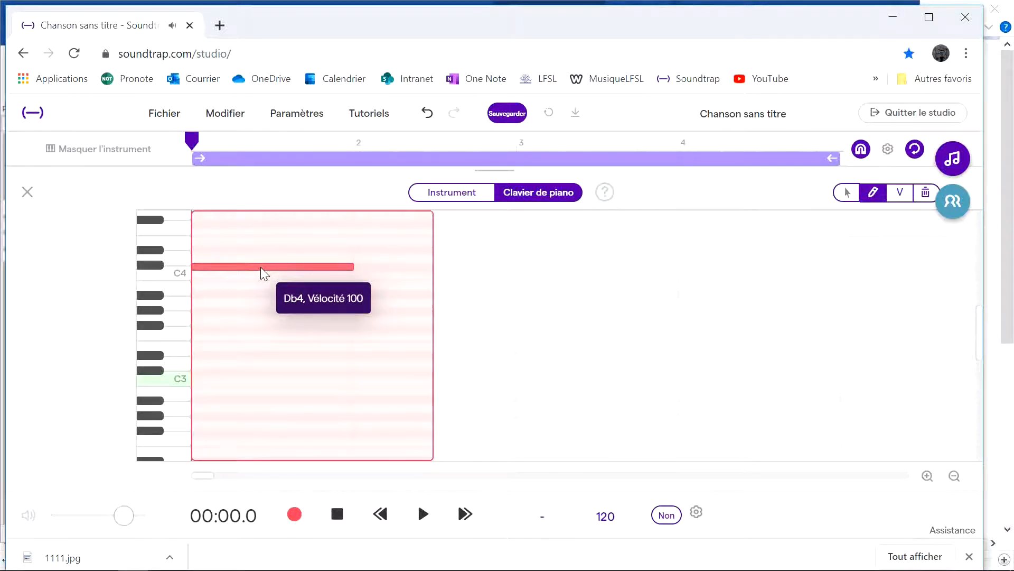
{"action": "left_click_drag", "start_coordinate": [261, 267], "coordinate": [261, 266]}
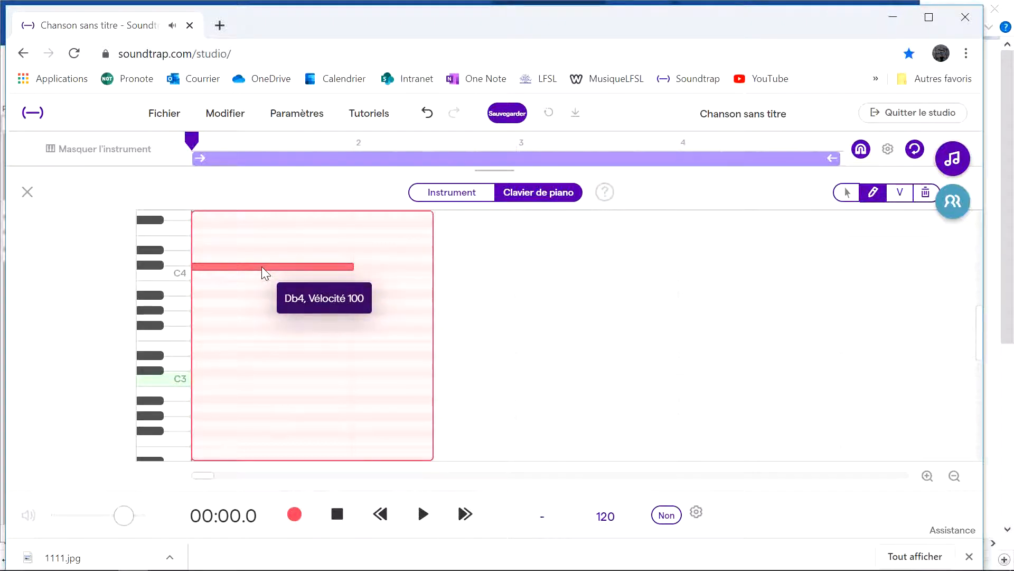
{"action": "key", "text": "alt+Tab"}
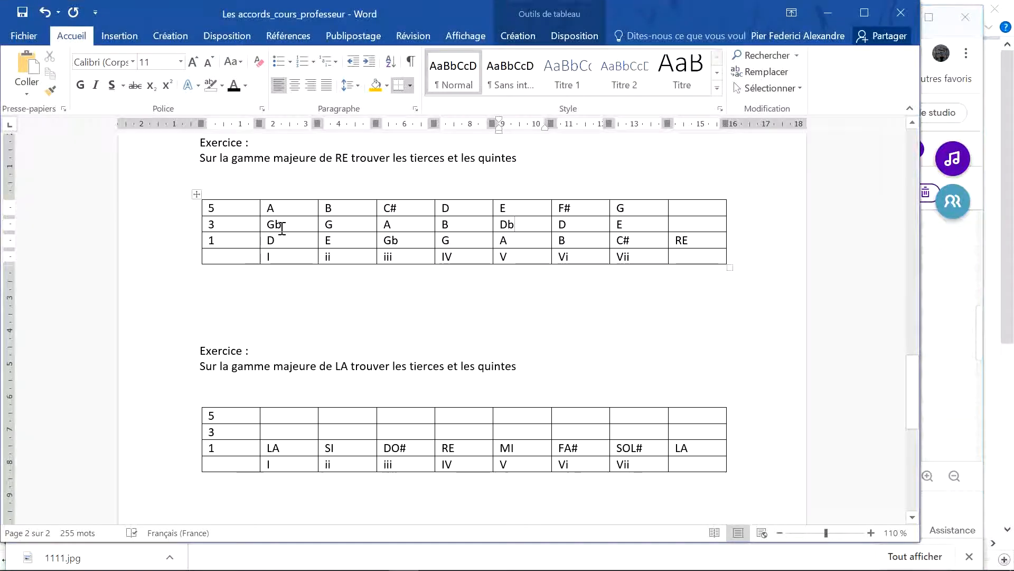
- Replace F# with Gb in the fifth of degree Vi and C# with Db in the root of degree Vii of the RE major table
{"action": "left_click", "coordinate": [480, 243]}
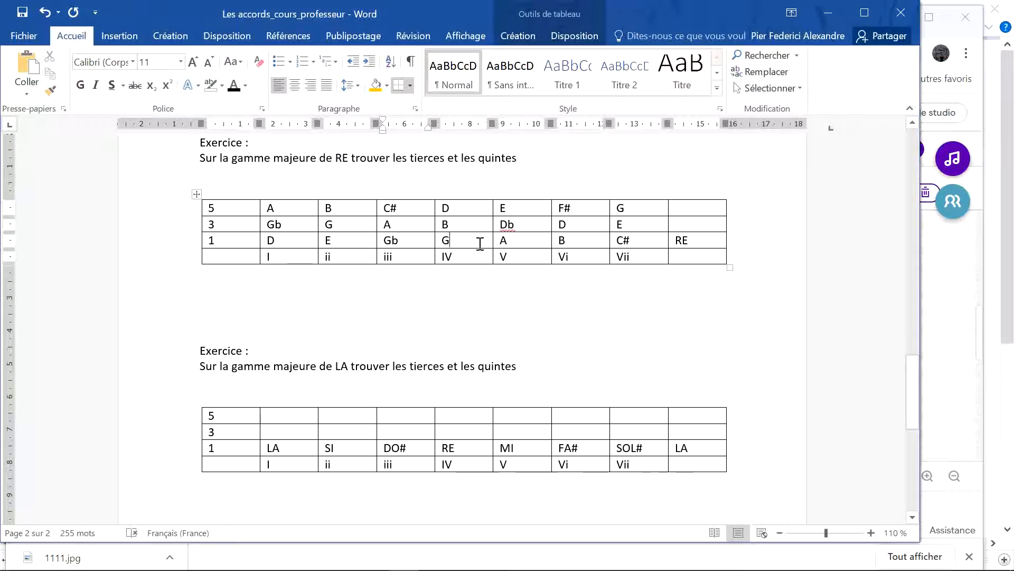
{"action": "double_click", "coordinate": [562, 209]}
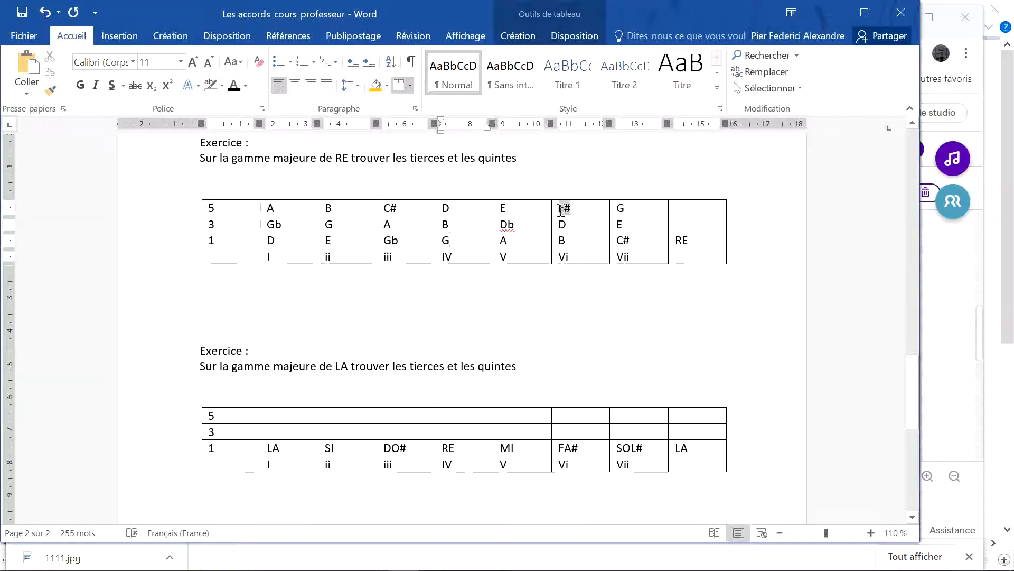
{"action": "type", "text": "Gb"}
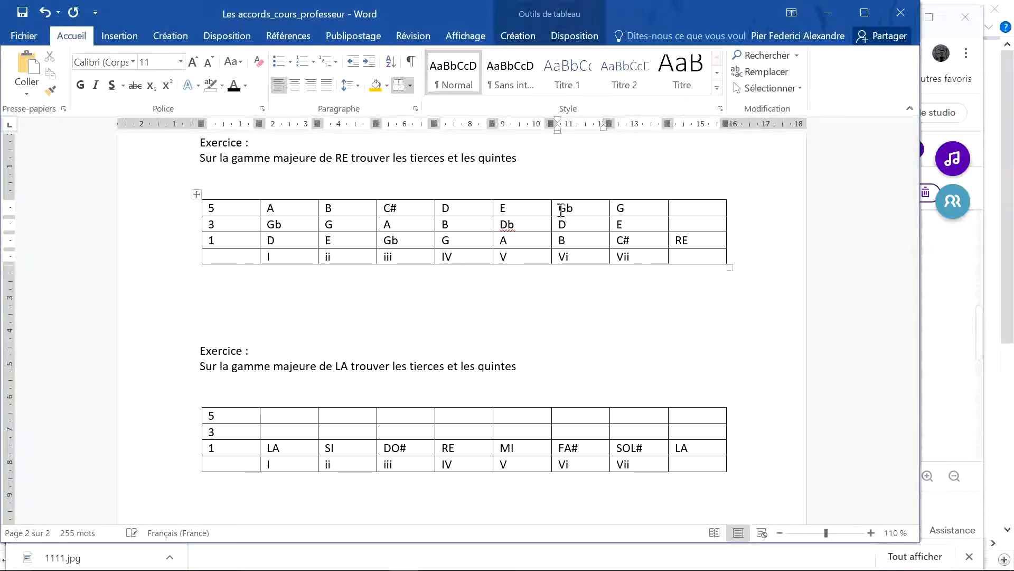
{"action": "double_click", "coordinate": [621, 241]}
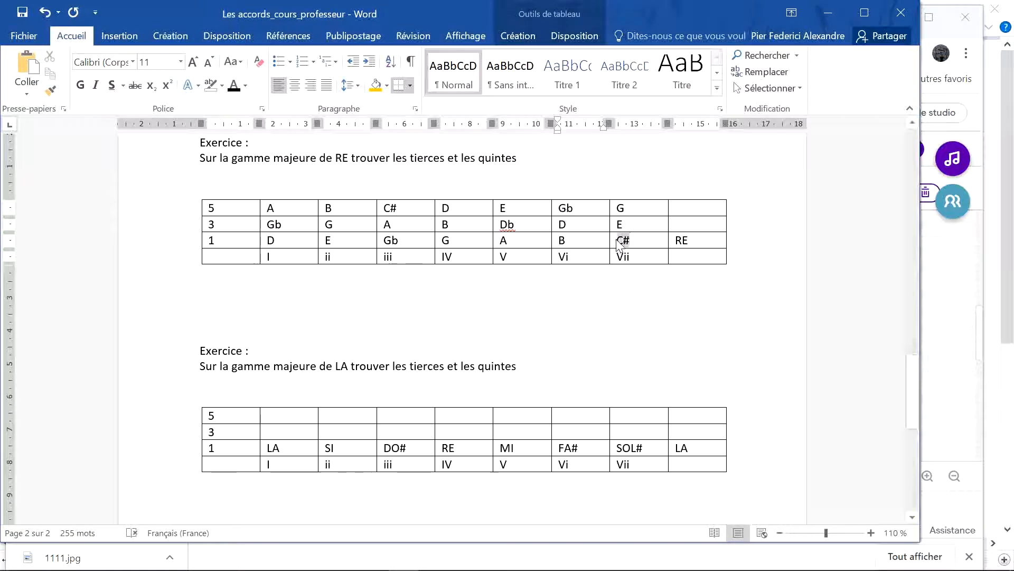
{"action": "type", "text": "D"}
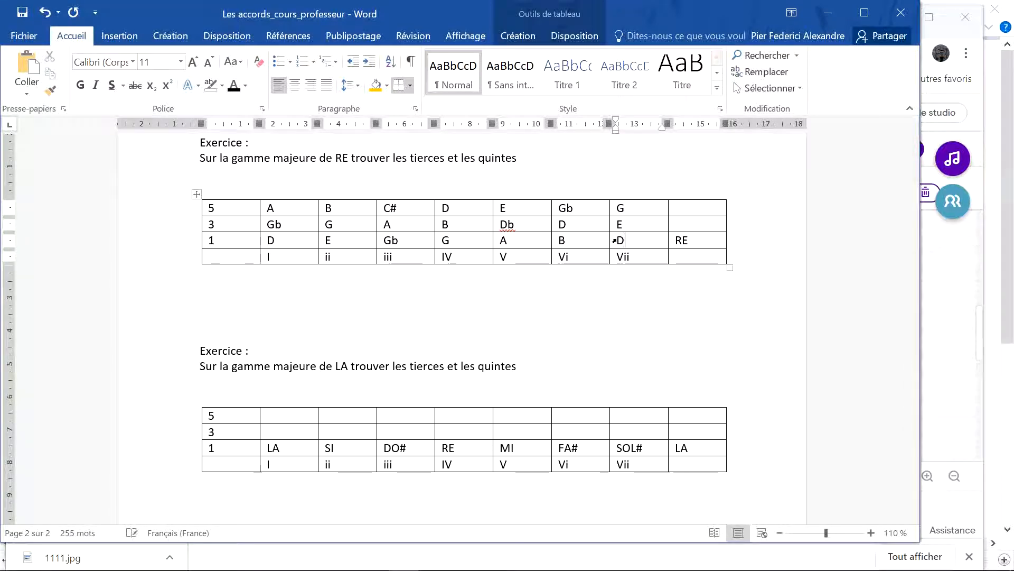
{"action": "type", "text": "bb"}
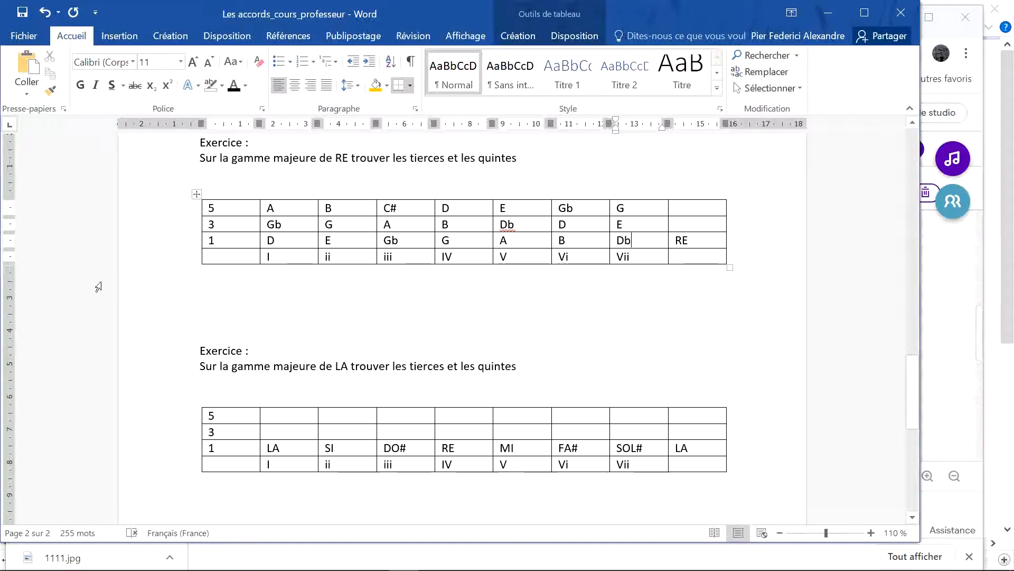
- Compare the black-key names on the keyboard image in Paint with Soundtrap and the RE major table in Word
{"action": "key", "text": "alt+Tab"}
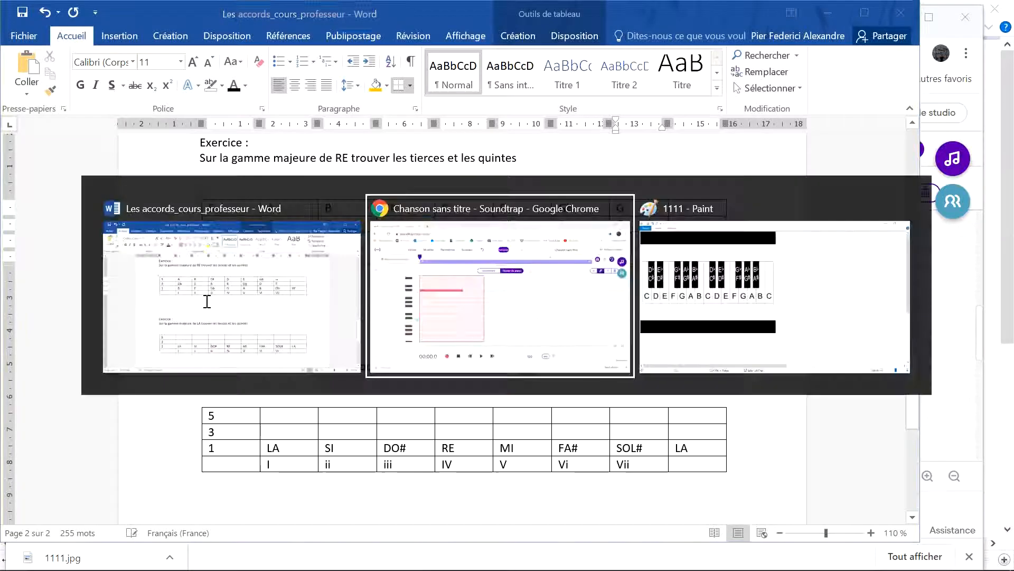
{"action": "key", "text": "alt+Tab"}
{"action": "key", "text": "alt+Tab"}
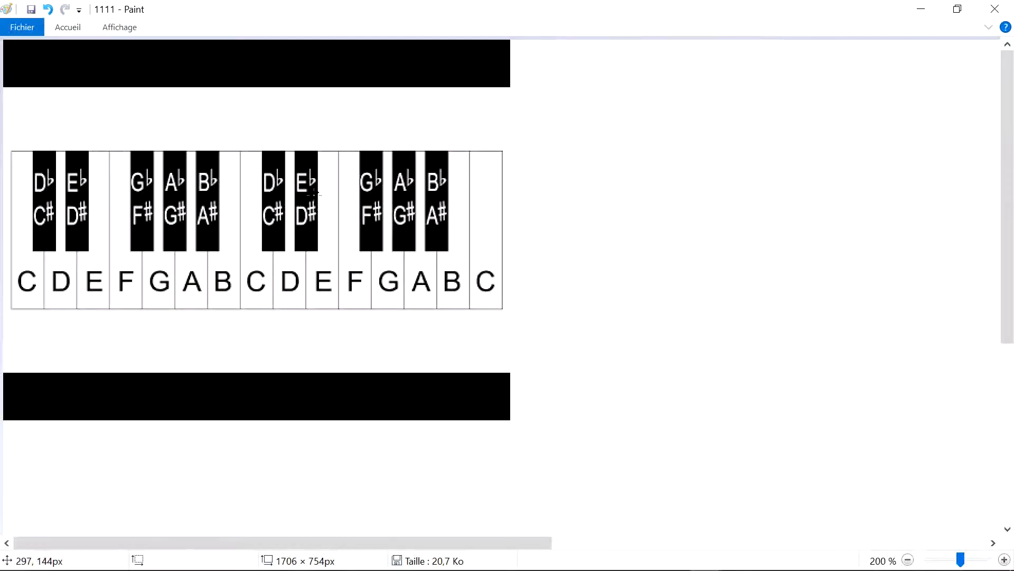
{"action": "key", "text": "alt+Tab"}
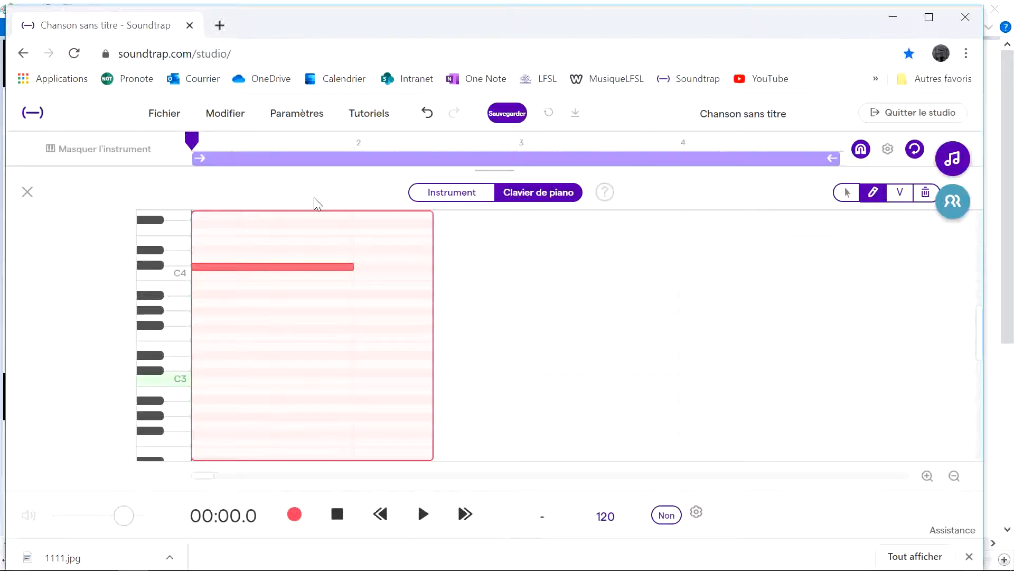
{"action": "key", "text": "alt+Tab"}
{"action": "key", "text": "alt+Tab"}
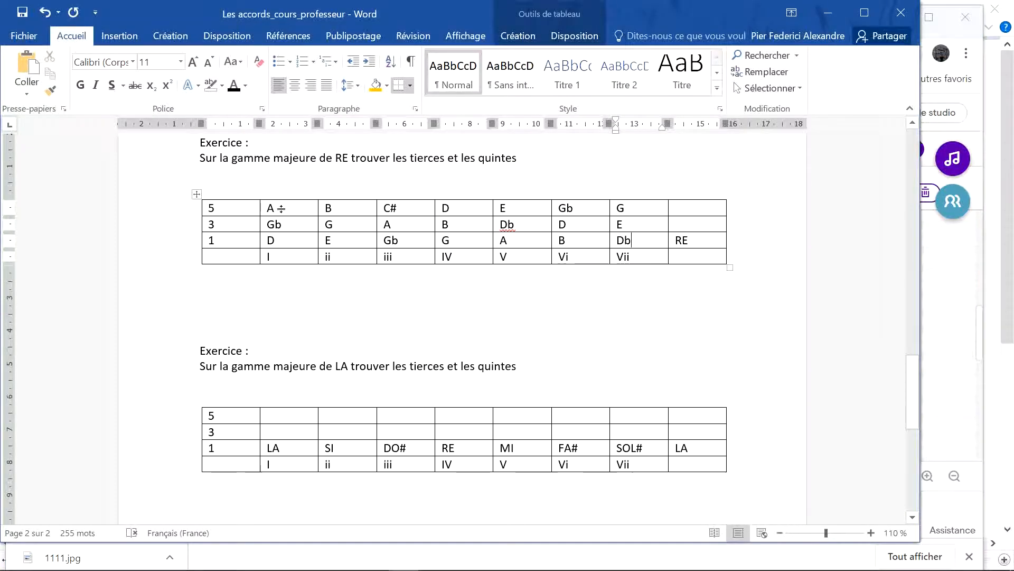
- Switch to Soundtrap and build a one-bar D major chord by moving the existing note to D3 and adding Gb3 and A3
{"action": "key", "text": "alt+Tab"}
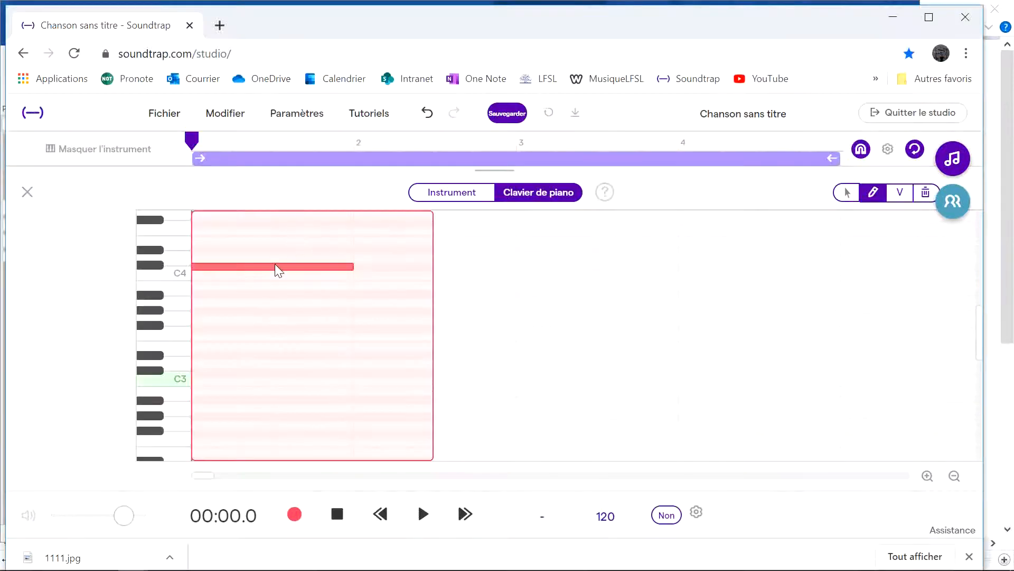
{"action": "left_click_drag", "start_coordinate": [275, 266], "coordinate": [263, 359]}
{"action": "left_click", "coordinate": [220, 319]}
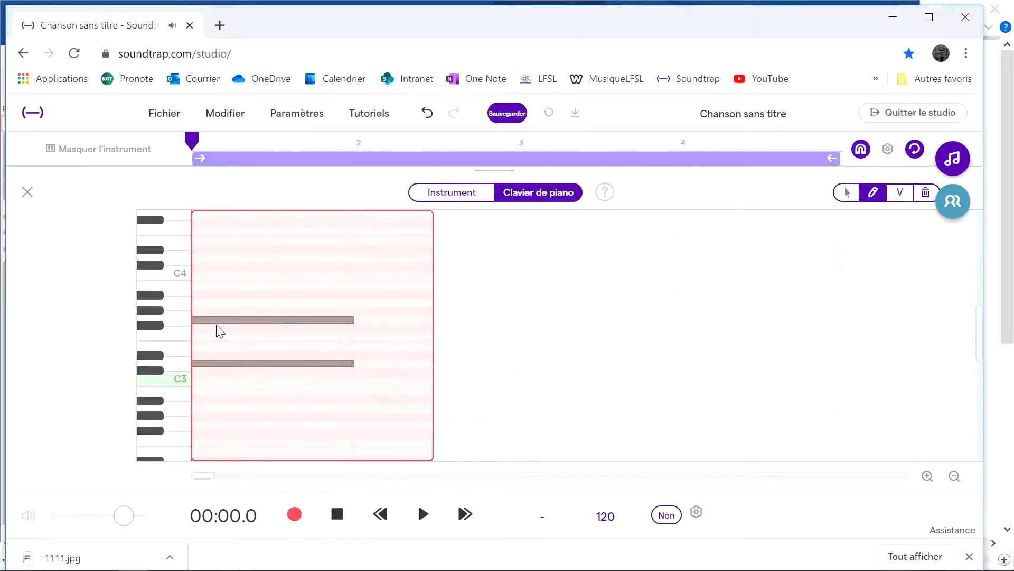
{"action": "left_click", "coordinate": [218, 328]}
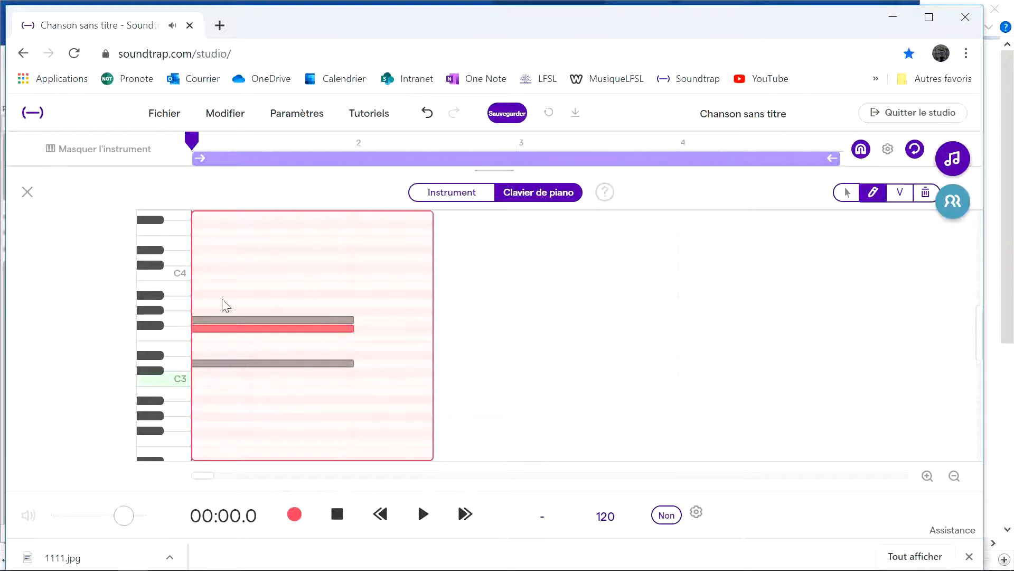
{"action": "left_click", "coordinate": [220, 285]}
{"action": "left_click_drag", "start_coordinate": [219, 295], "coordinate": [218, 302]}
{"action": "left_click", "coordinate": [227, 321]}
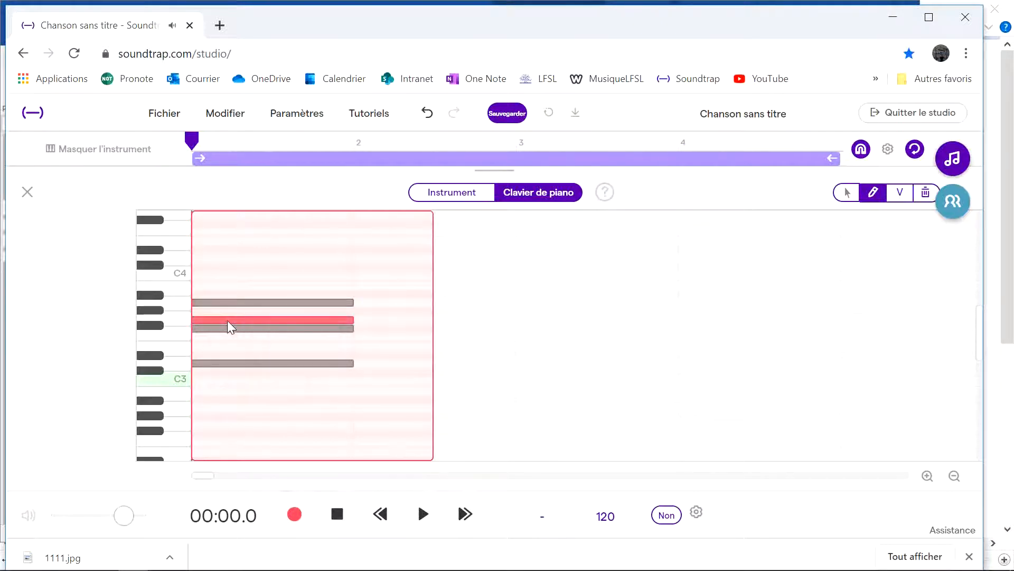
{"action": "key", "text": "ctrl"}
{"action": "left_click", "coordinate": [223, 320]}
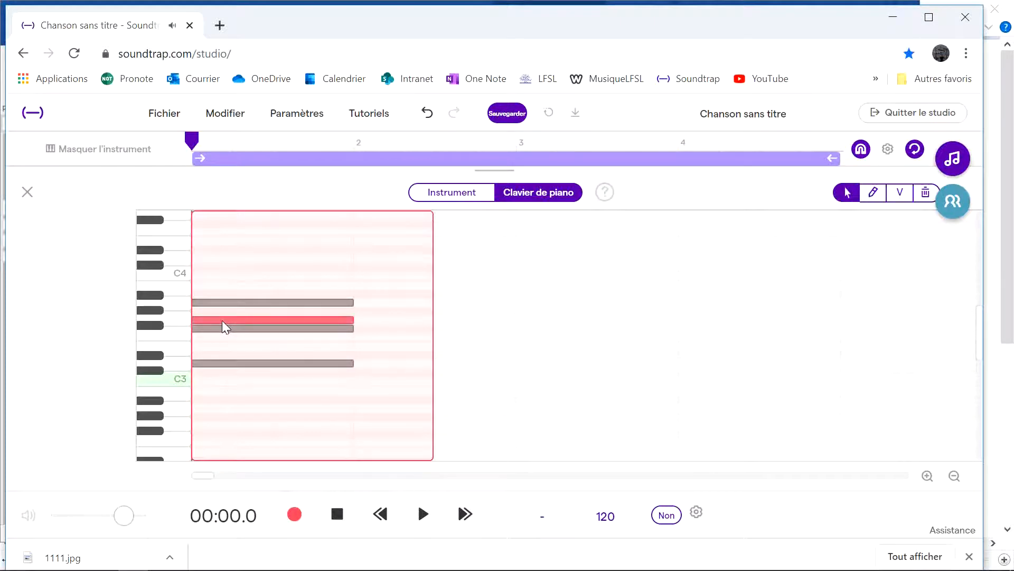
{"action": "key", "text": "Delete"}
- Audition the D3, Gb3 and A3 notes one by one and play back the whole chord
{"action": "left_click", "coordinate": [221, 363]}
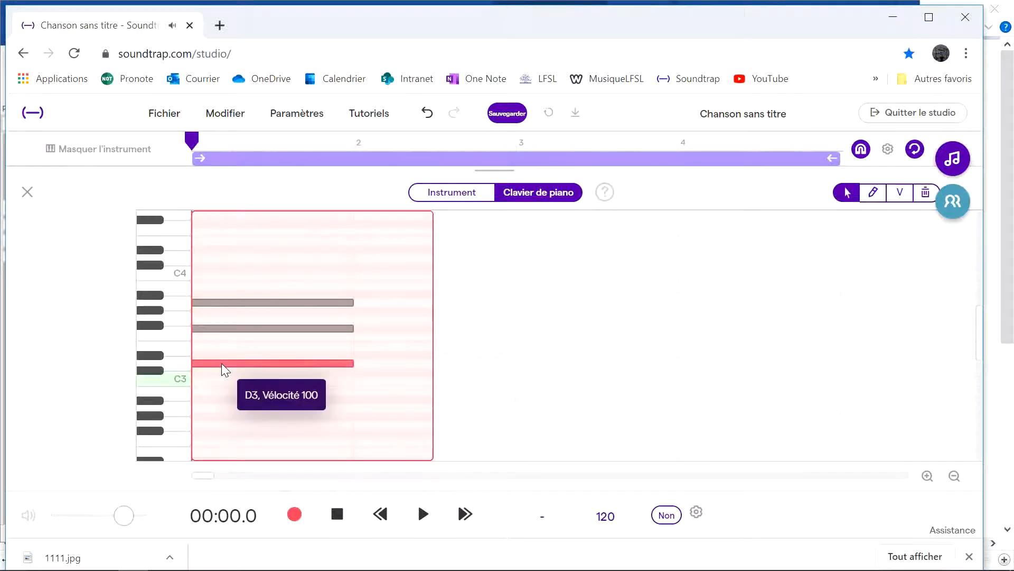
{"action": "left_click", "coordinate": [228, 327]}
{"action": "left_click", "coordinate": [236, 302]}
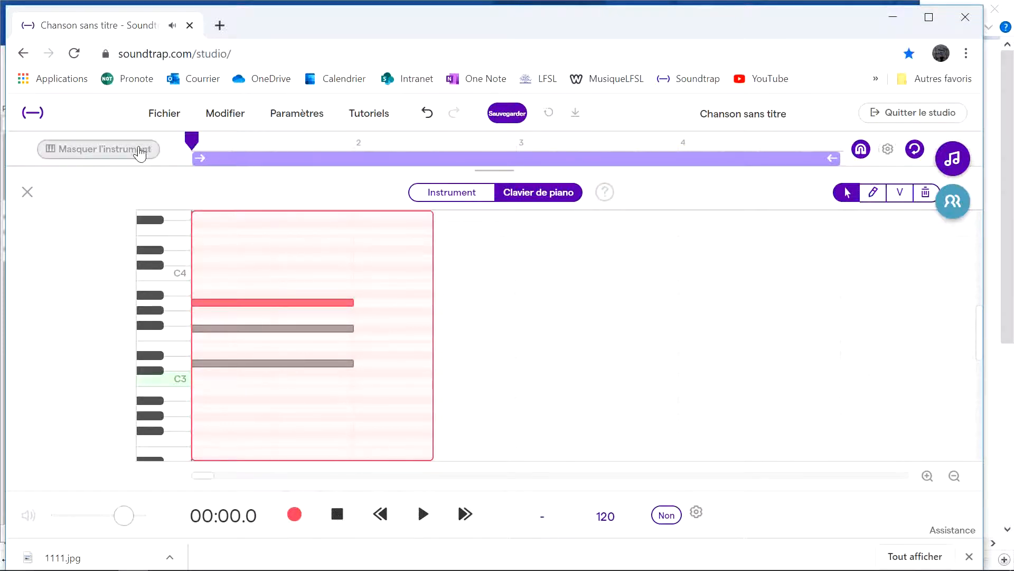
{"action": "key", "text": "space"}
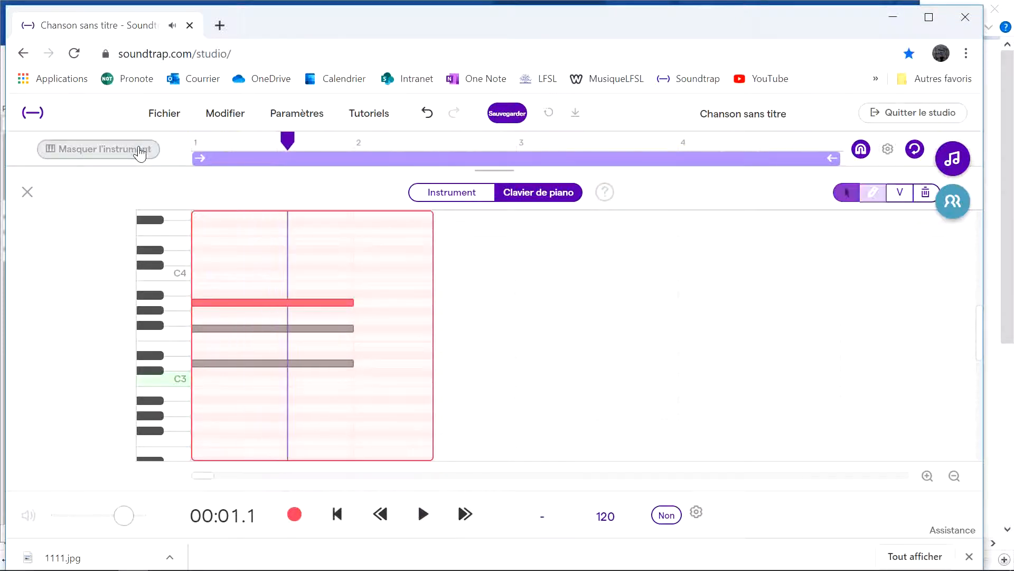
- Return to Word, review the sharps in the LA major table's root row, and replace DO# with Db in degree iii
{"action": "key", "text": "alt+Tab"}
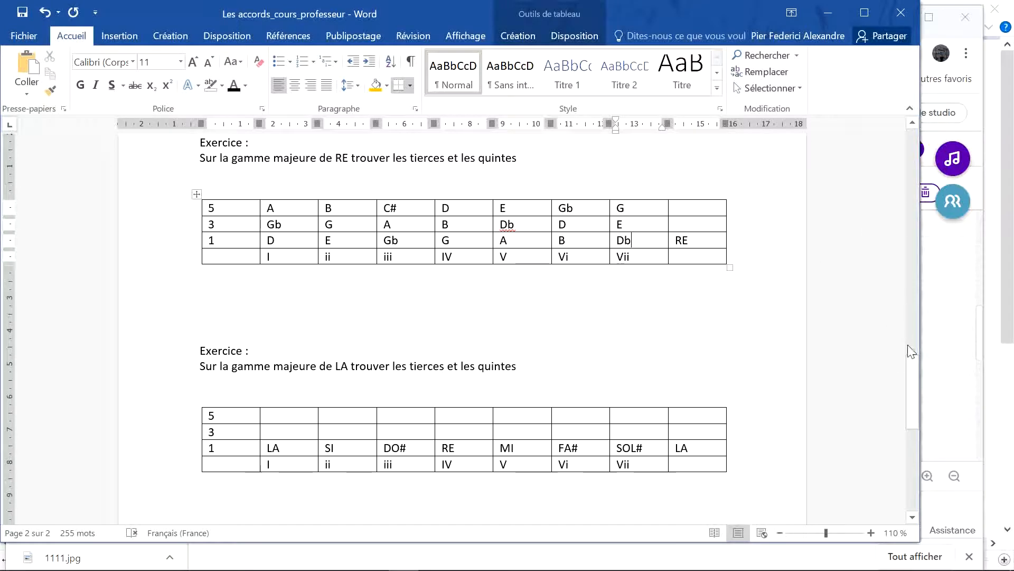
{"action": "left_click_drag", "start_coordinate": [915, 373], "coordinate": [909, 408]}
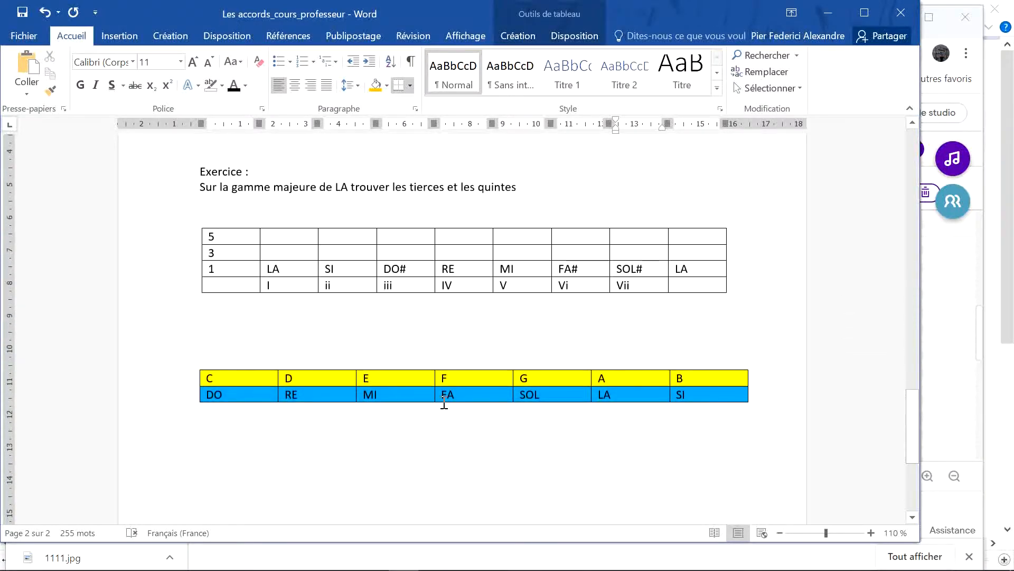
{"action": "left_click", "coordinate": [335, 269]}
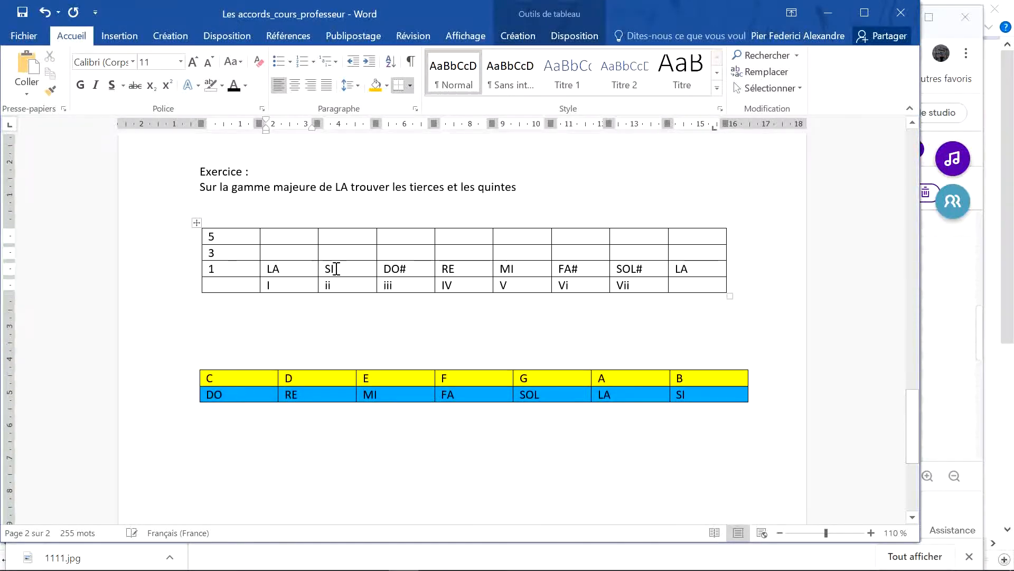
{"action": "left_click", "coordinate": [420, 272]}
{"action": "left_click", "coordinate": [583, 270]}
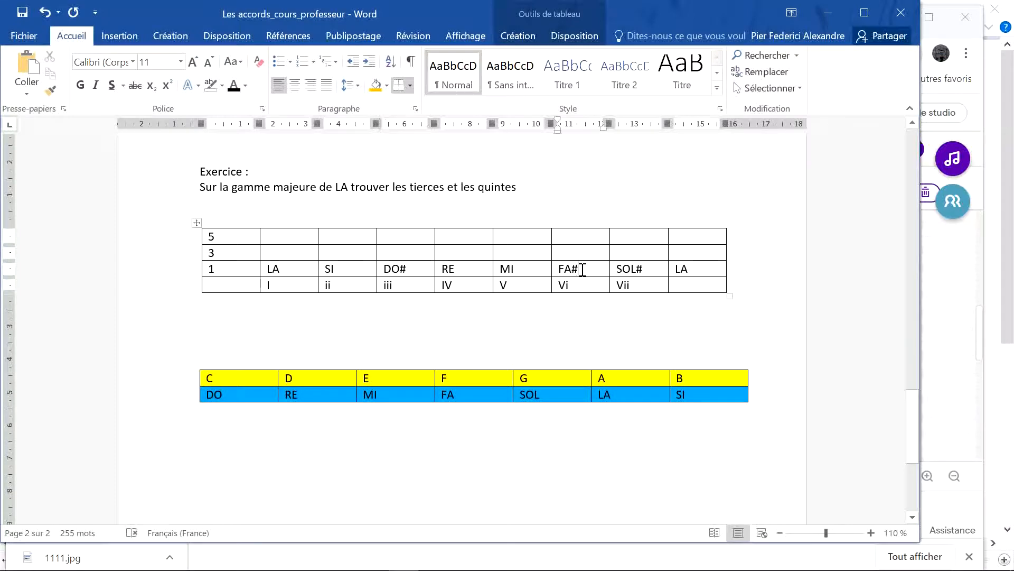
{"action": "left_click", "coordinate": [642, 269]}
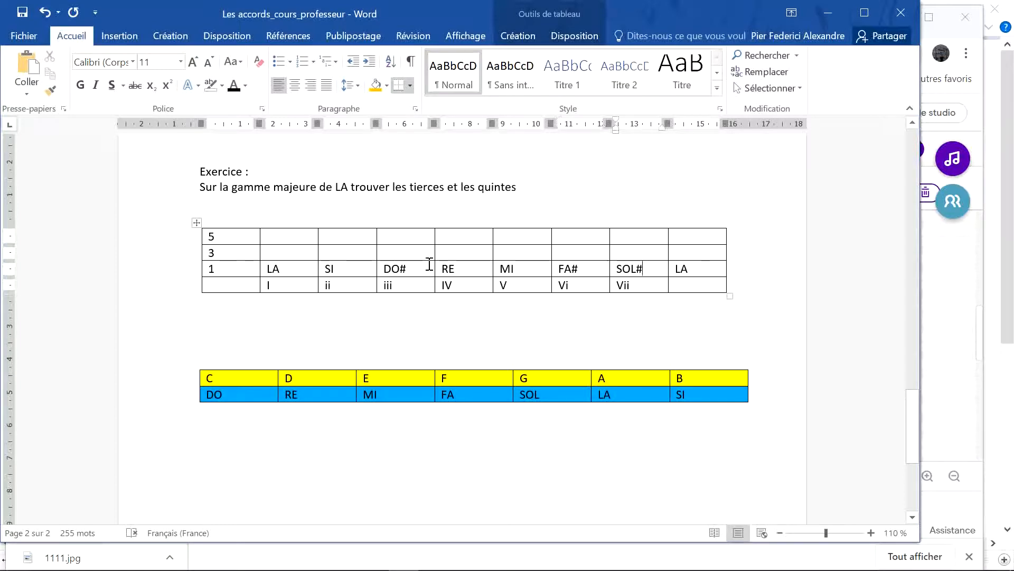
{"action": "double_click", "coordinate": [388, 268]}
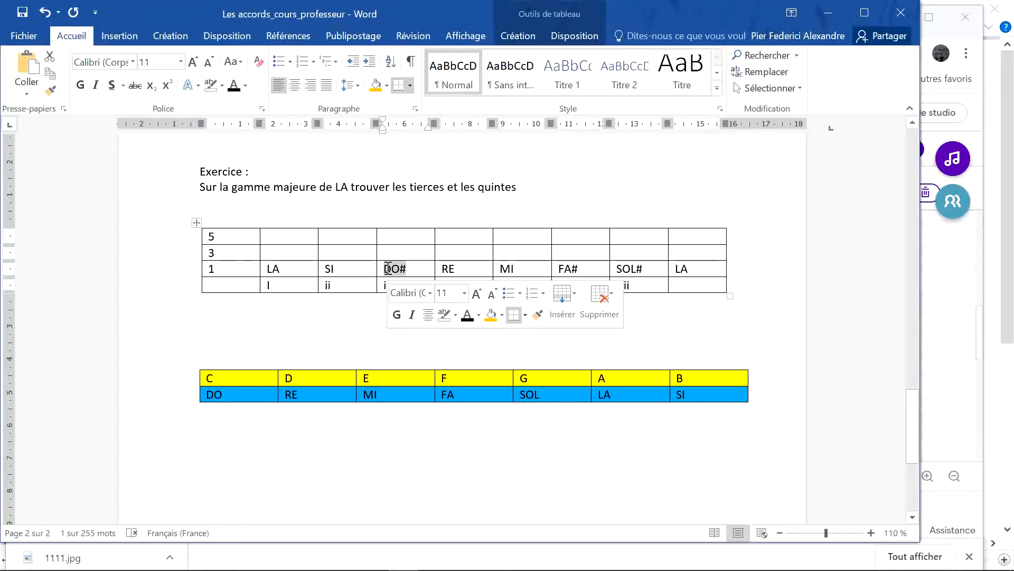
{"action": "type", "text": "Db"}
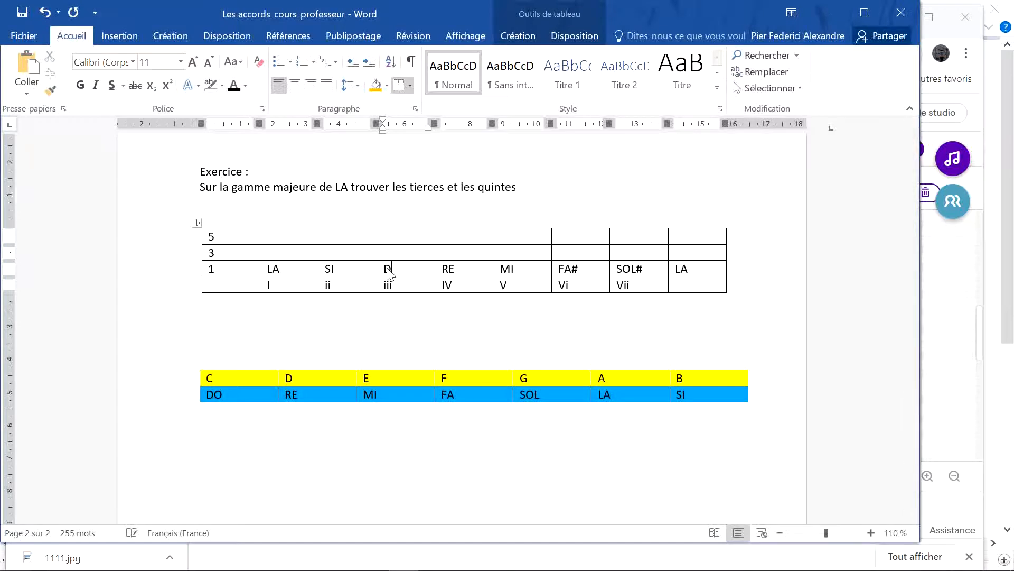
- Replace FA# with Gb in degree Vi of the LA major table's root row
{"action": "double_click", "coordinate": [567, 269]}
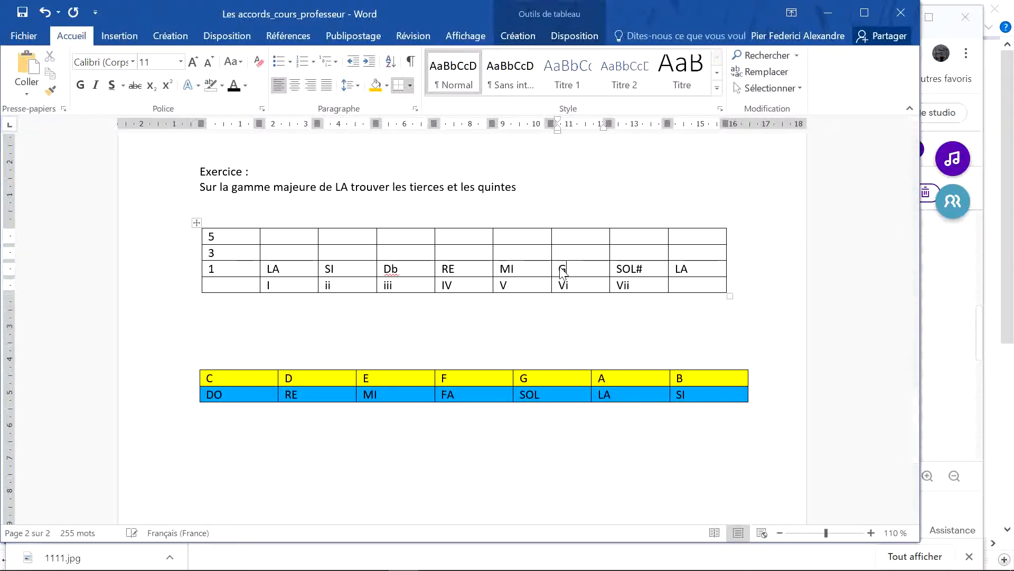
{"action": "type", "text": "GB"}
{"action": "type", "text": "b"}
- Look up the flat equivalent of SOL# on the keyboard image in Paint and replace it with Ab in degree Vii of the Word table
{"action": "double_click", "coordinate": [626, 269]}
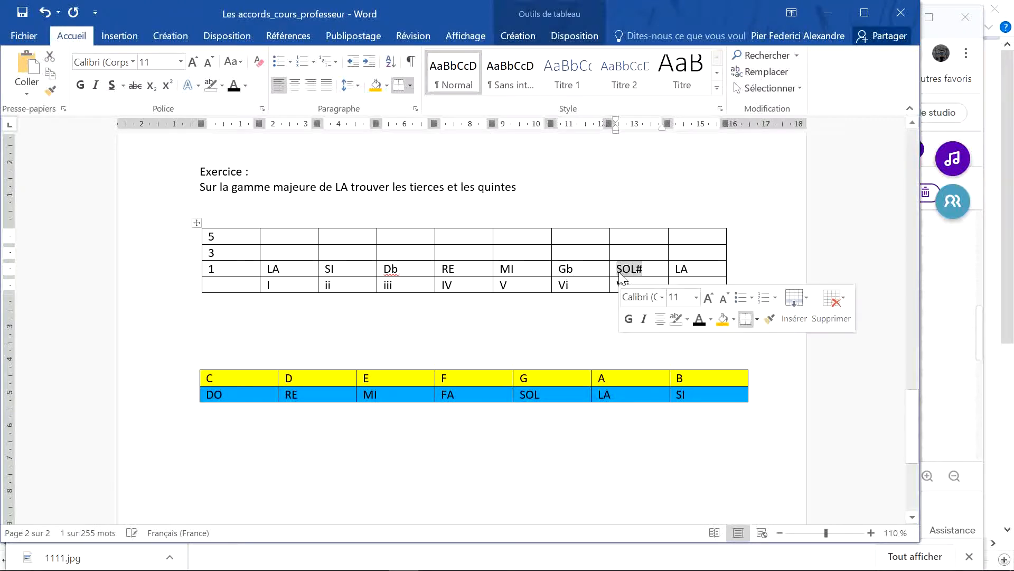
{"action": "key", "text": "alt+Tab"}
{"action": "key", "text": "alt+Tab"}
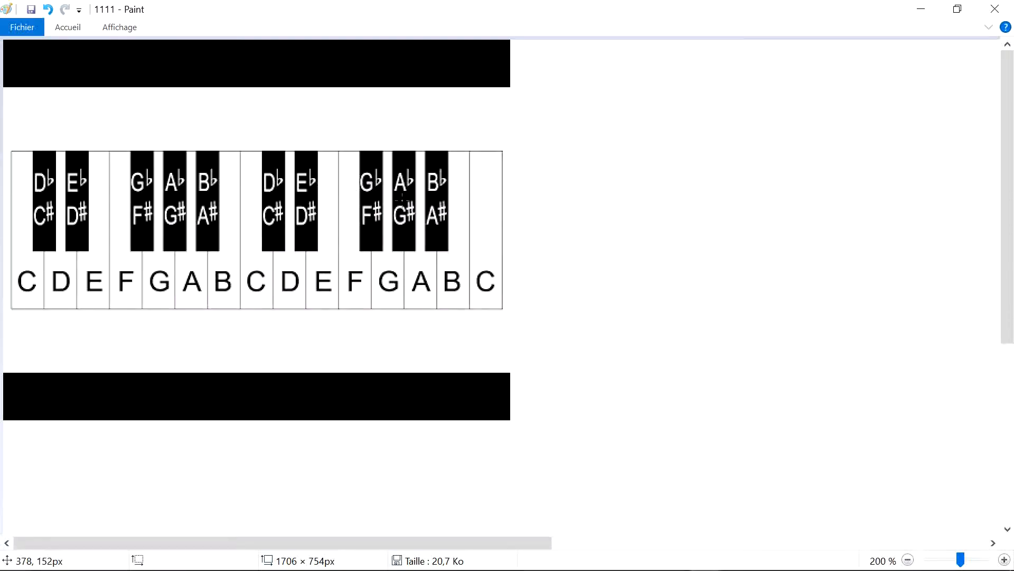
{"action": "mouse_move", "coordinate": [391, 170]}
{"action": "left_mouse_down"}
{"action": "mouse_move", "coordinate": [394, 242]}
{"action": "mouse_move", "coordinate": [431, 183]}
{"action": "mouse_move", "coordinate": [415, 161]}
{"action": "left_mouse_up"}
{"action": "key", "text": "alt+Tab"}
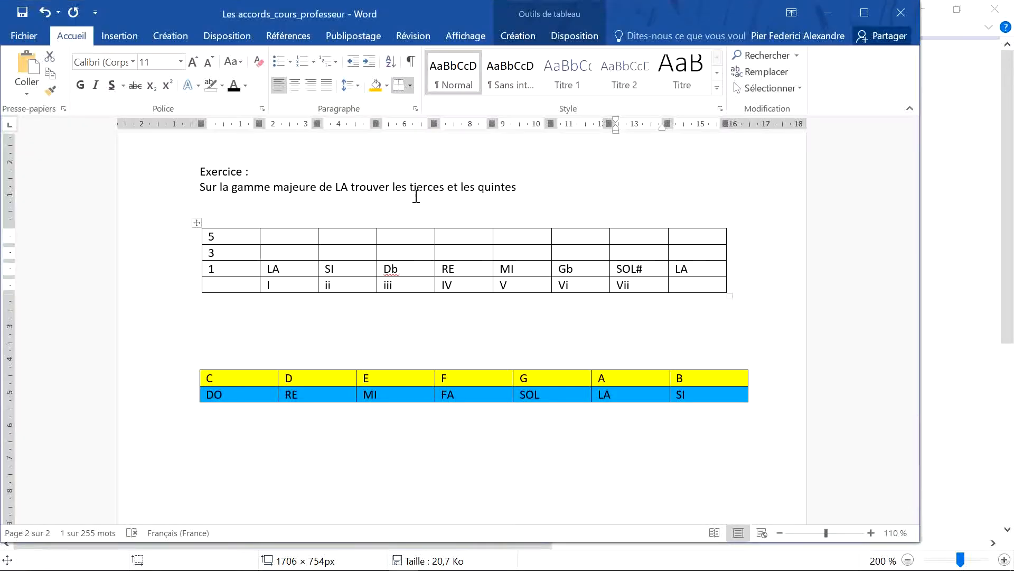
{"action": "double_click", "coordinate": [620, 270]}
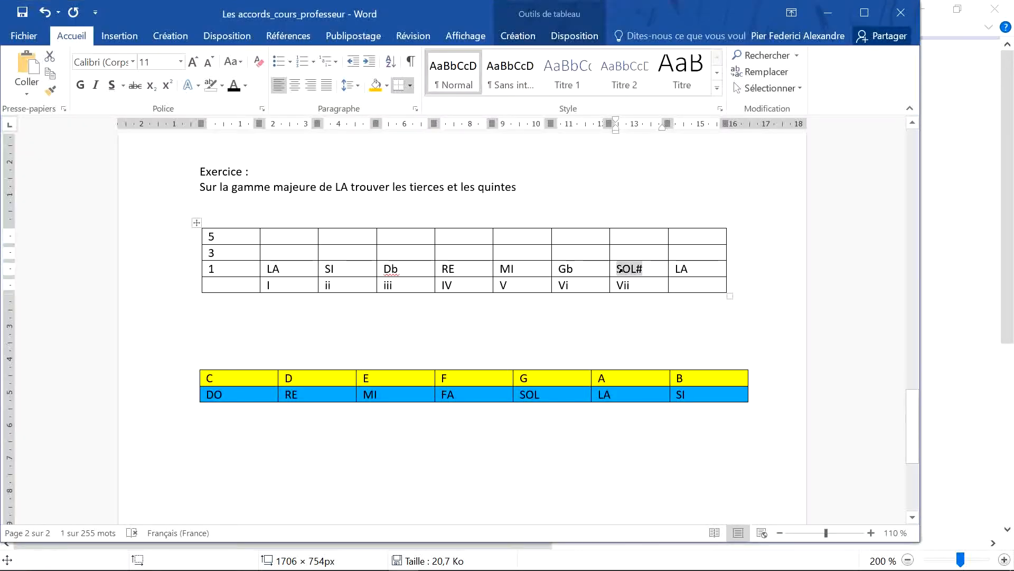
{"action": "type", "text": "A"}
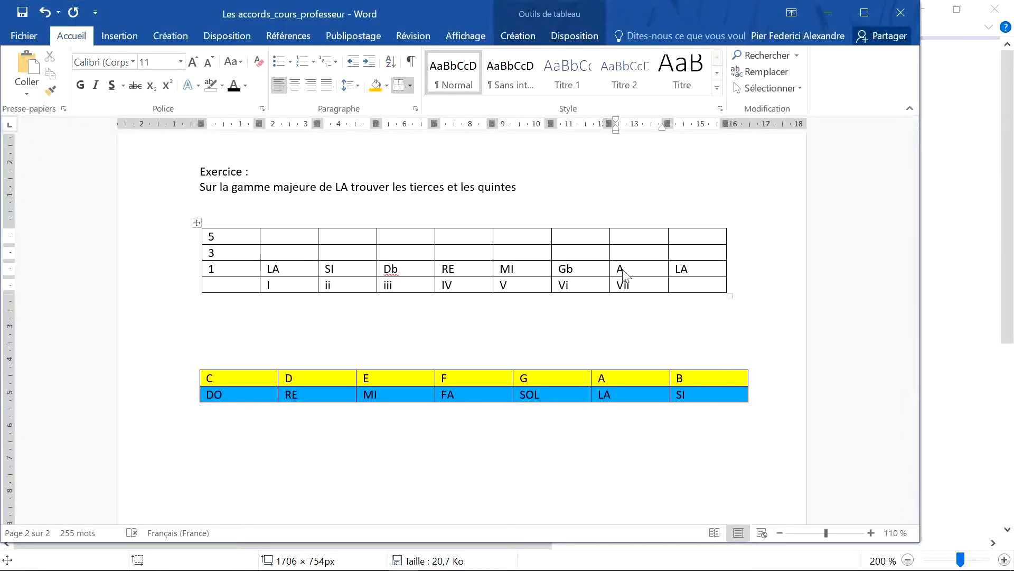
{"action": "type", "text": "B"}
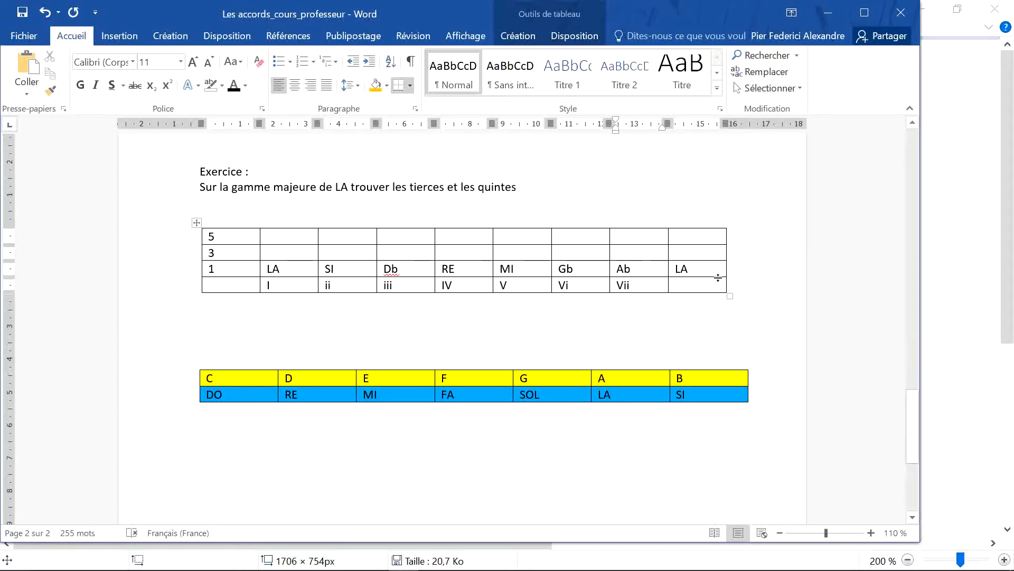
- Delete the repeated LA from the last cell of the LA major table's root row
{"action": "left_click", "coordinate": [694, 268]}
{"action": "double_click", "coordinate": [679, 270]}
{"action": "key", "text": "Delete"}
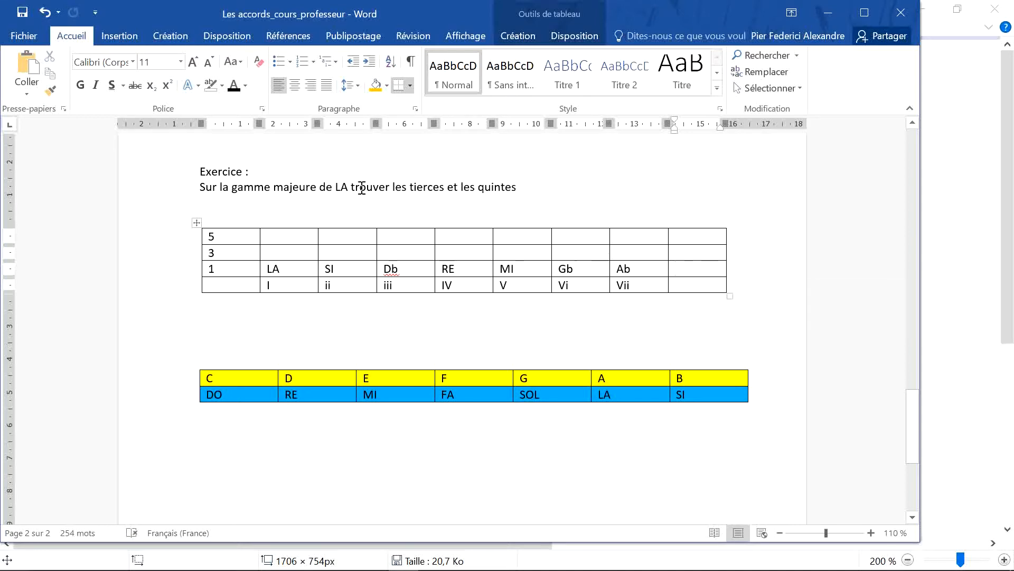